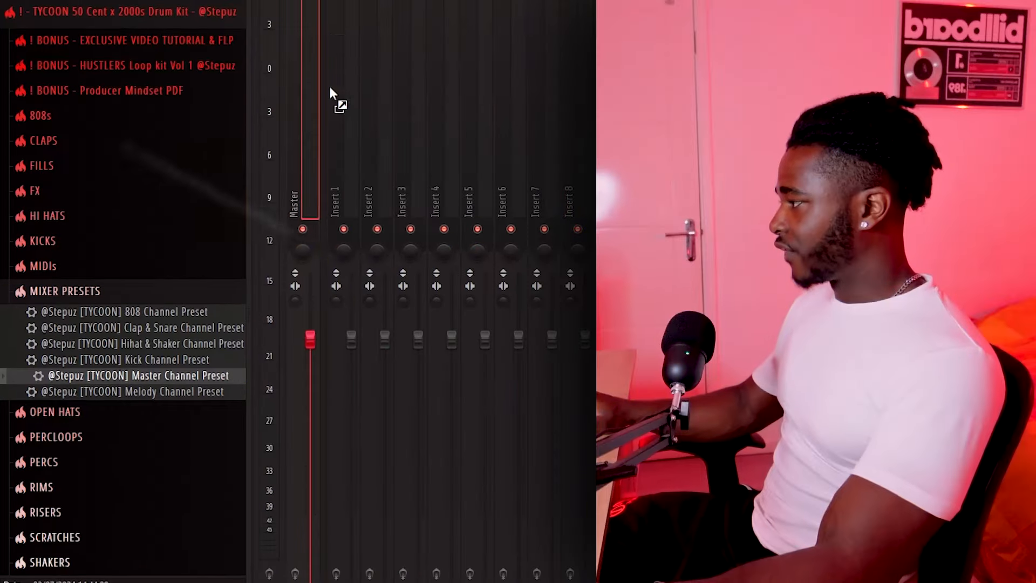
drag(331, 89, 317, 35)
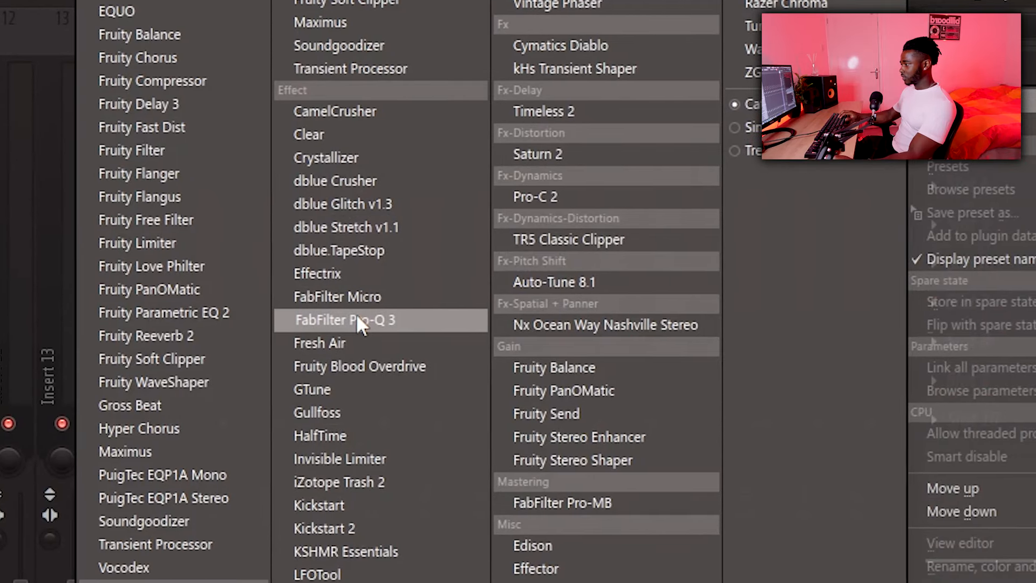
Add FabFilter Pro-Q 3 to the CARTIER melody track and create a low cut at 140 Hz with a 48 dB/oct slope.
click(357, 317)
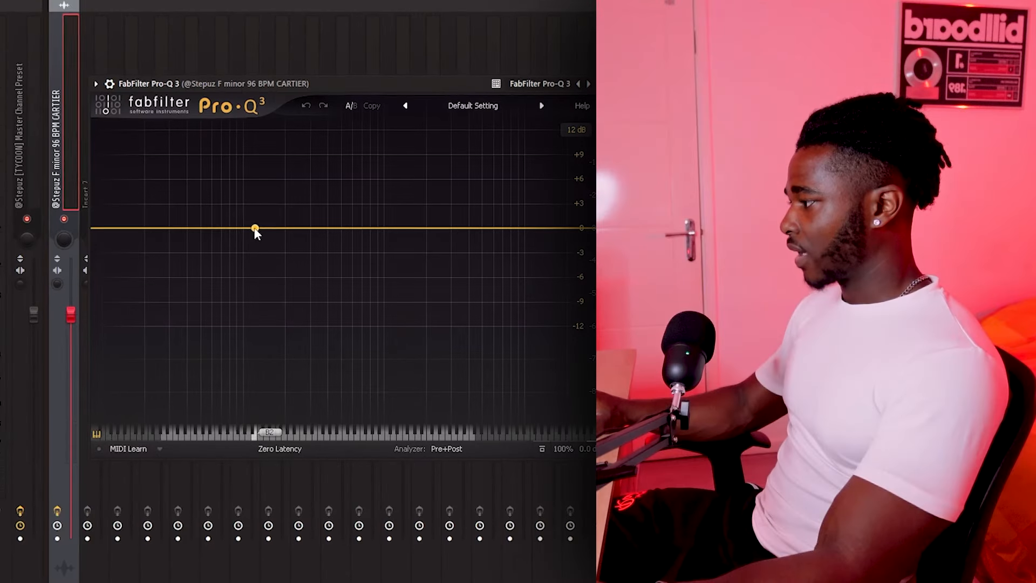
drag(254, 229, 255, 241)
right_click(255, 241)
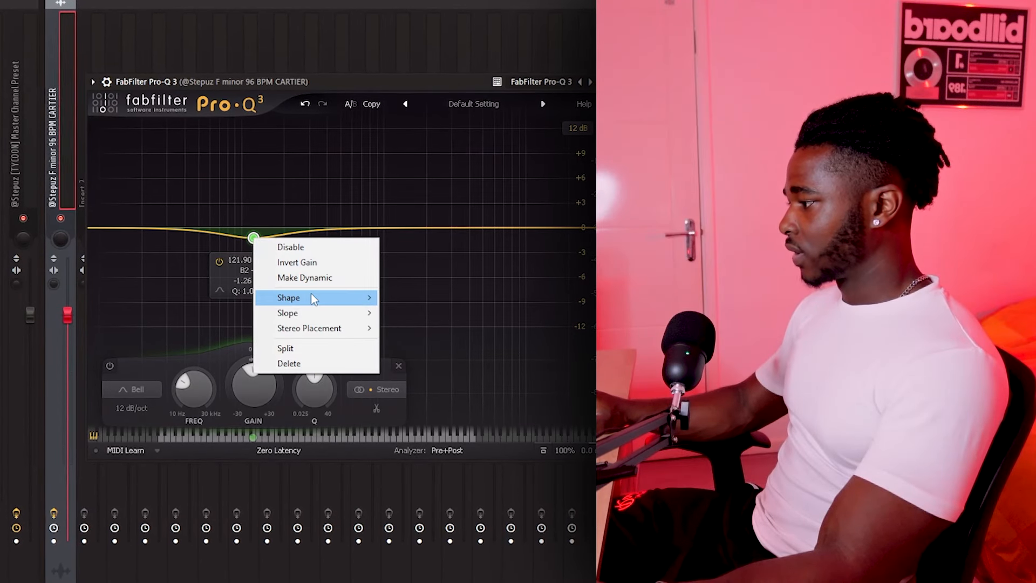
mouse_move(324, 296)
click(417, 329)
double_click(245, 175)
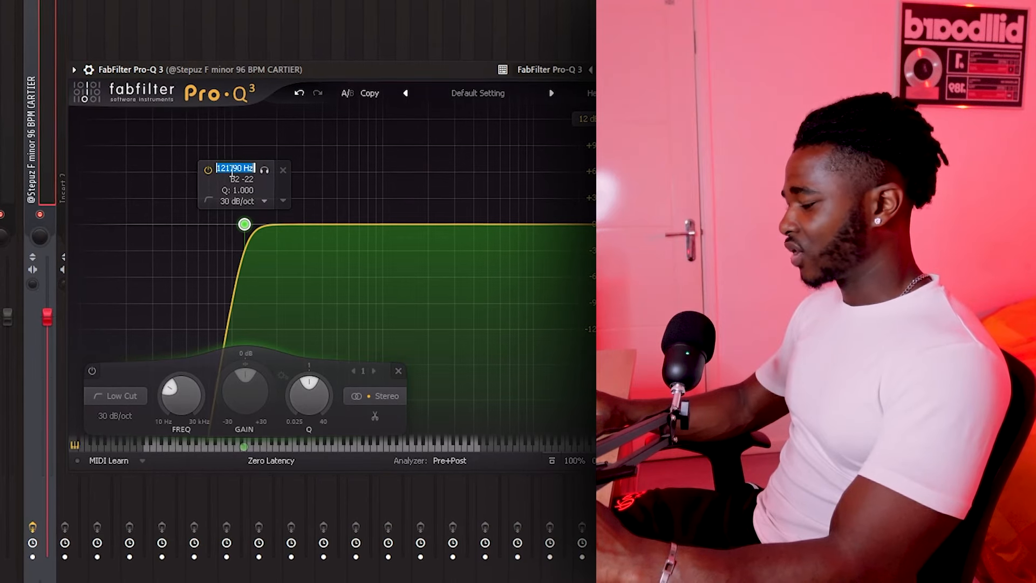
text(140)
key(Return)
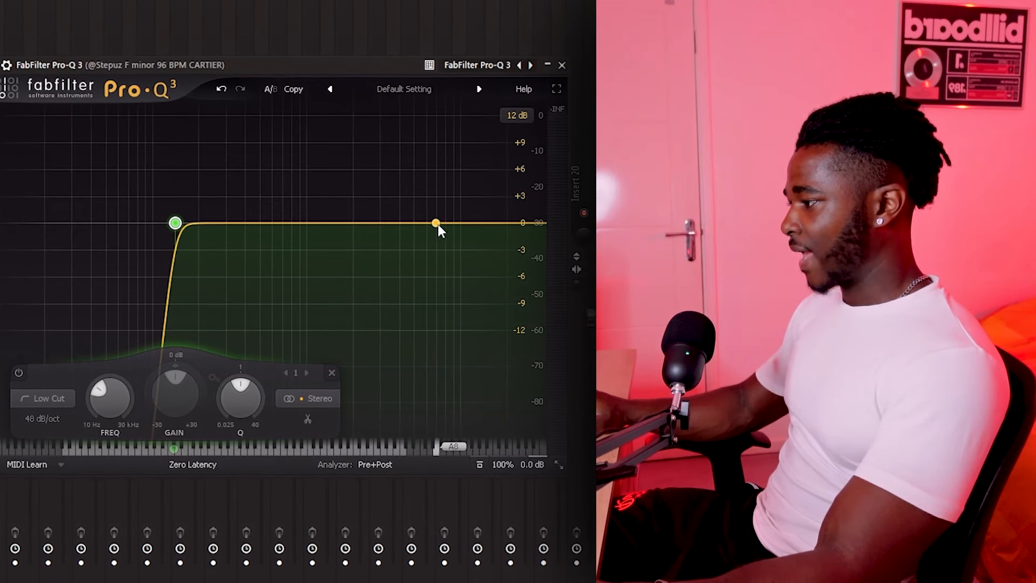
Add a gentle high-shelf boost to the upper treble in the melody's EQ and check the low-cut band.
drag(480, 224, 490, 214)
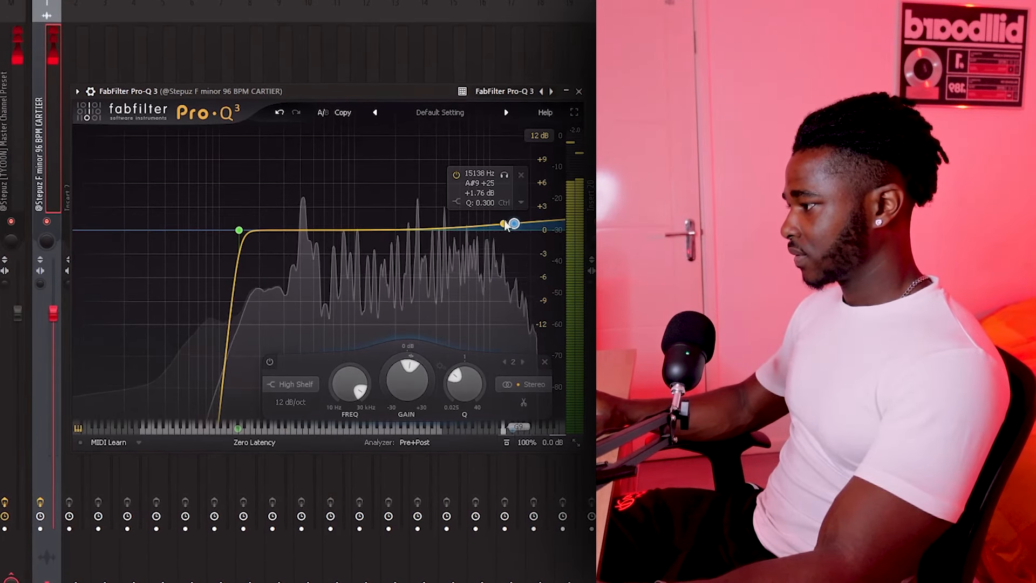
drag(507, 225, 490, 224)
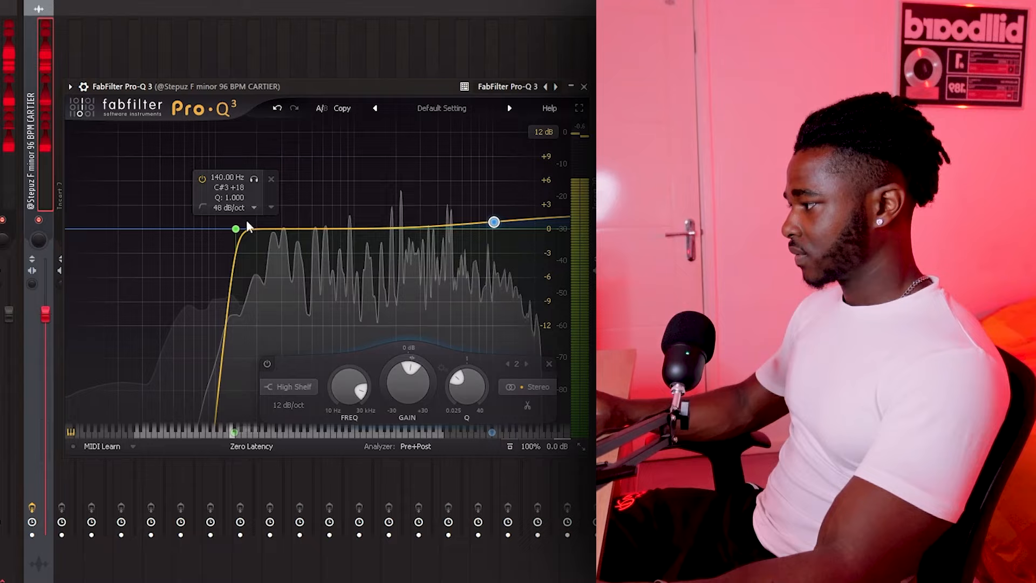
click(250, 179)
click(250, 179)
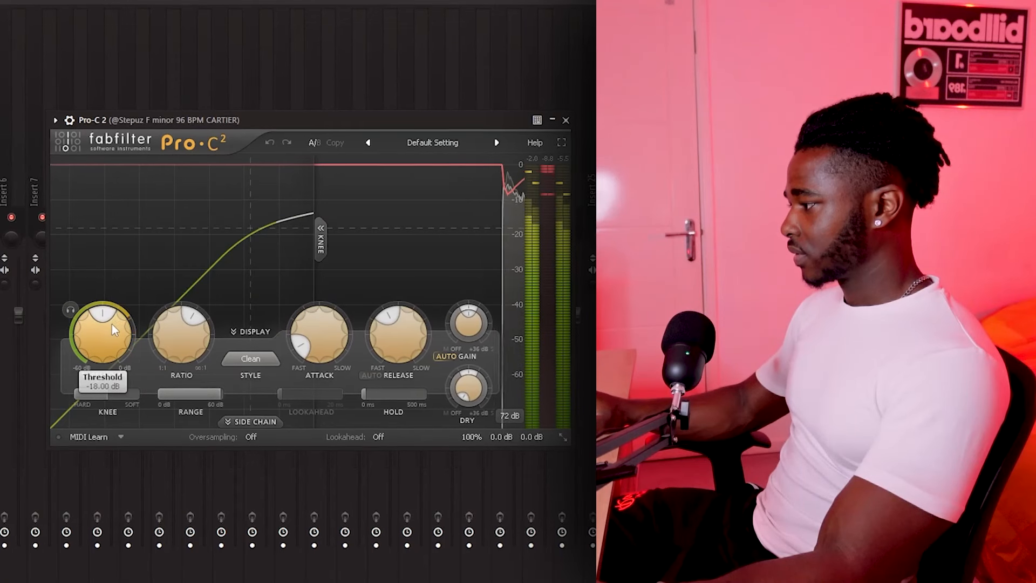
Raise the melody's Pro-C 2 threshold to about -7 dB, auditioning the compression trigger while adjusting.
drag(111, 323, 107, 279)
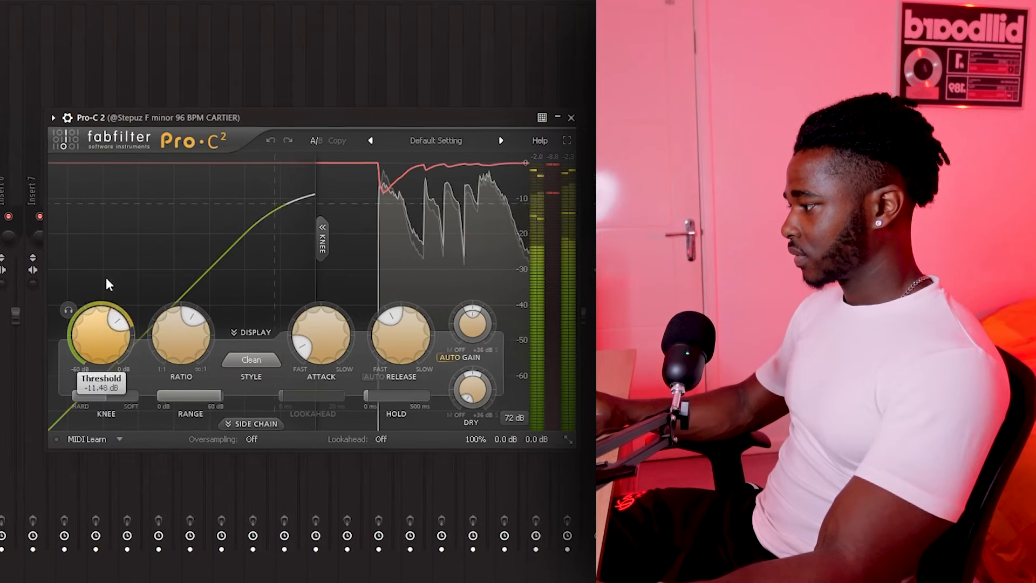
click(69, 309)
drag(97, 317, 98, 294)
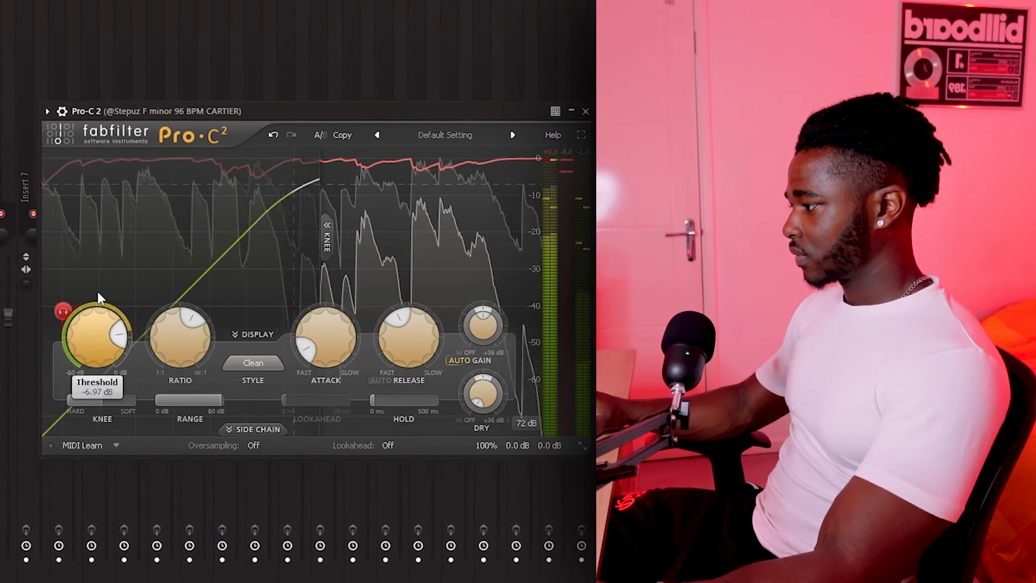
click(61, 311)
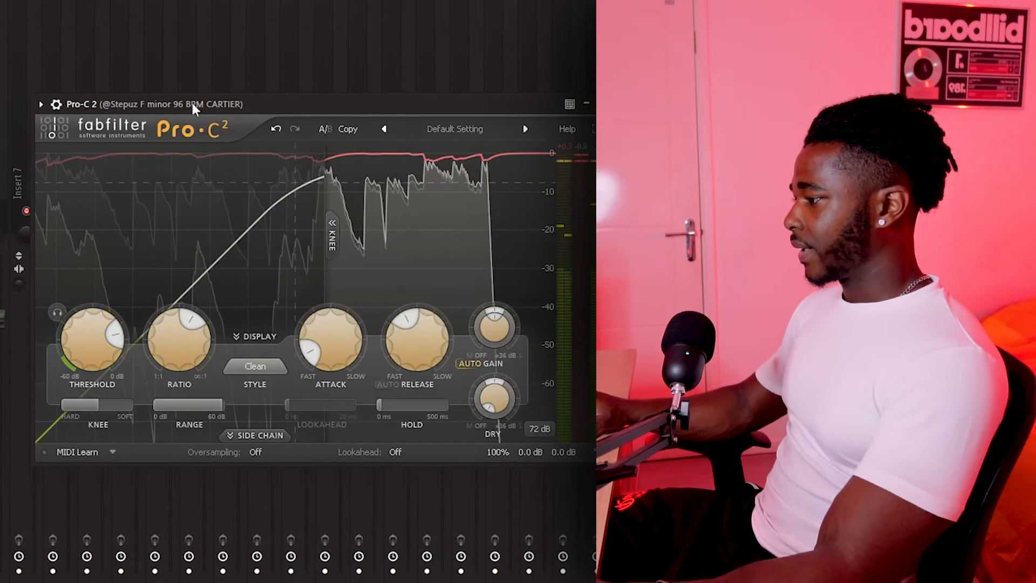
mouse_move(492, 331)
drag(498, 327, 509, 391)
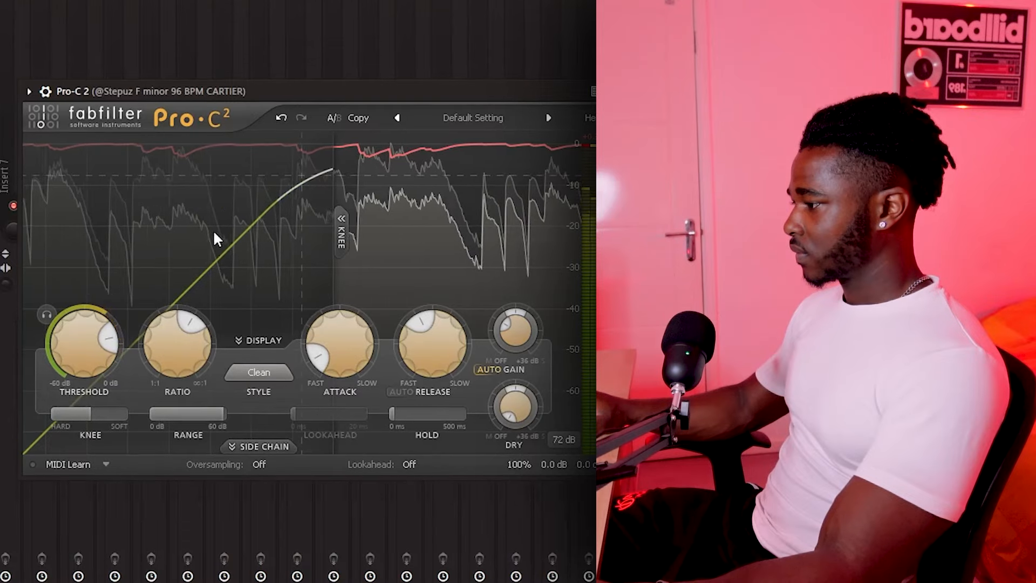
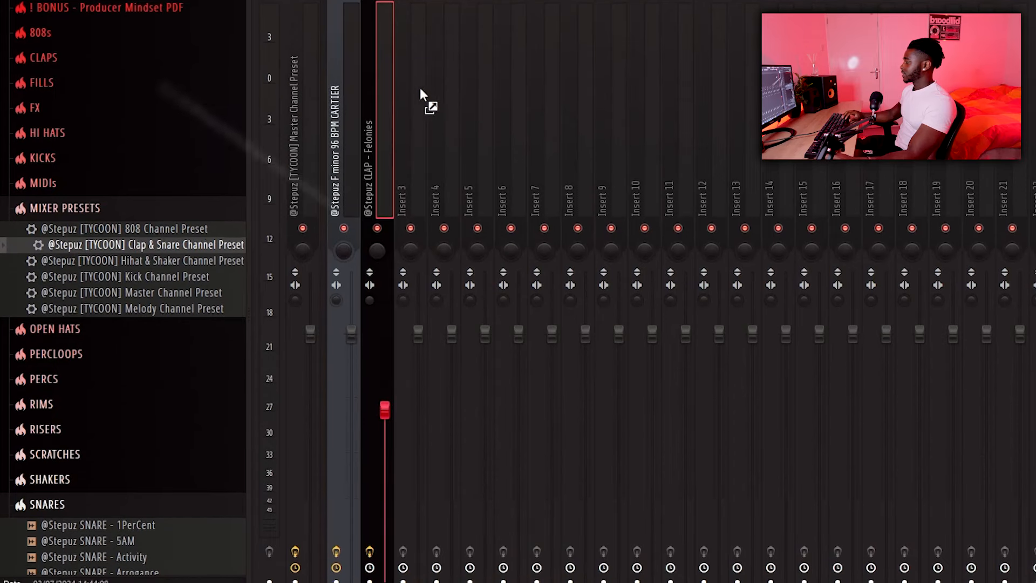
Load the Clap & Snare Channel Preset onto the clap track and delete the second of the paired clap notes in bars 2 and 6.
drag(420, 87, 373, 38)
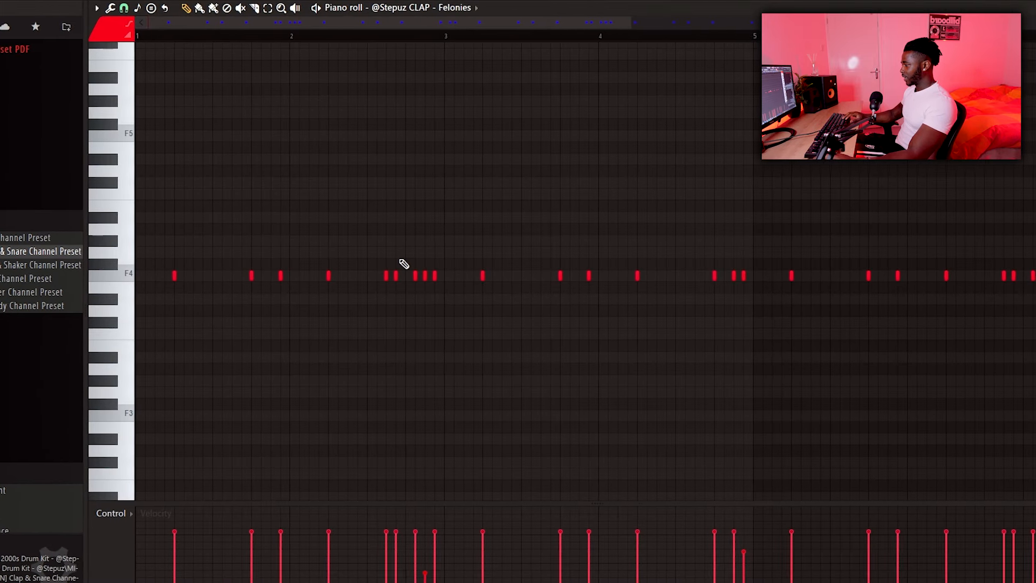
drag(384, 293, 381, 290)
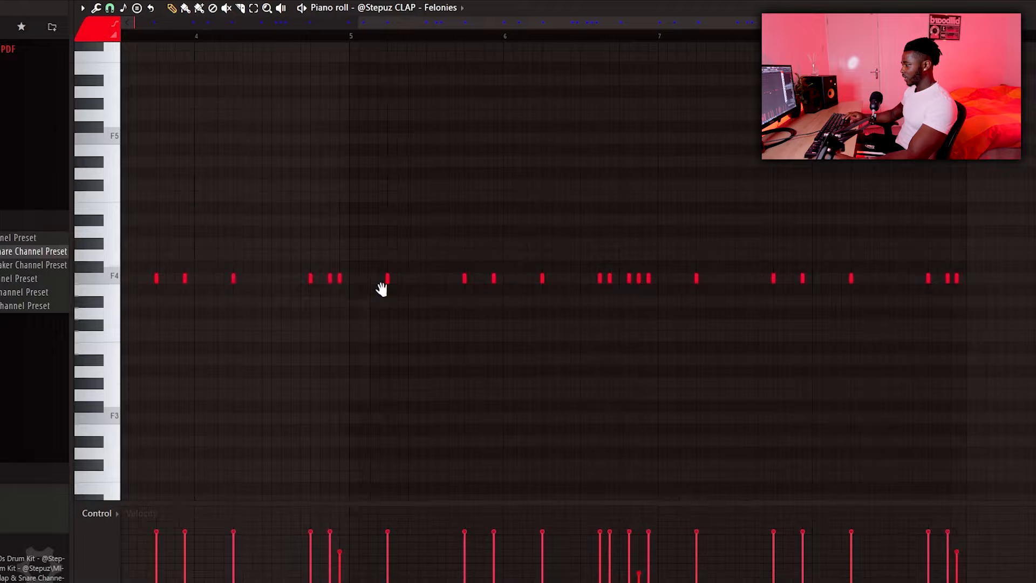
right_click(548, 273)
drag(841, 223, 1035, 167)
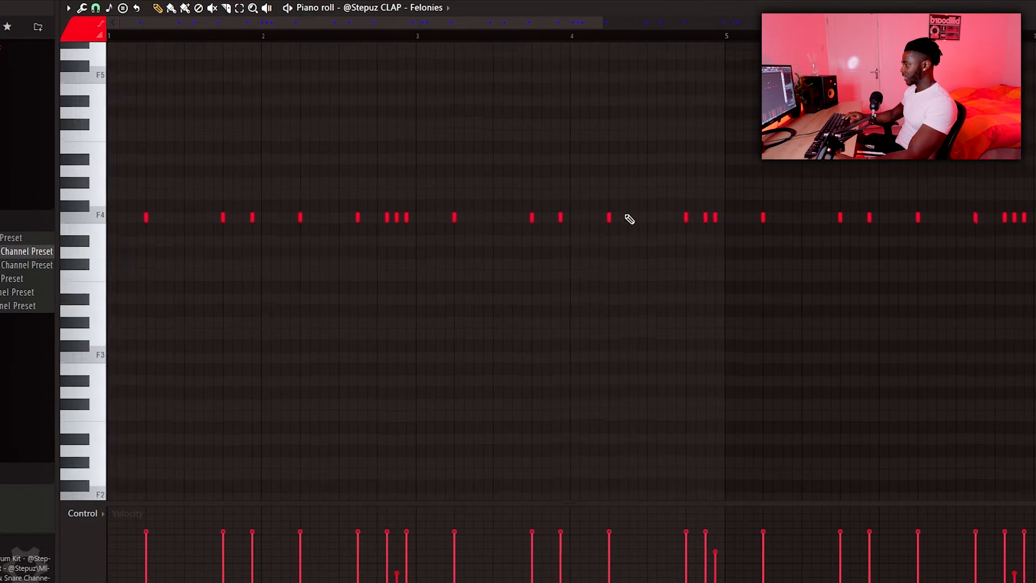
key(space)
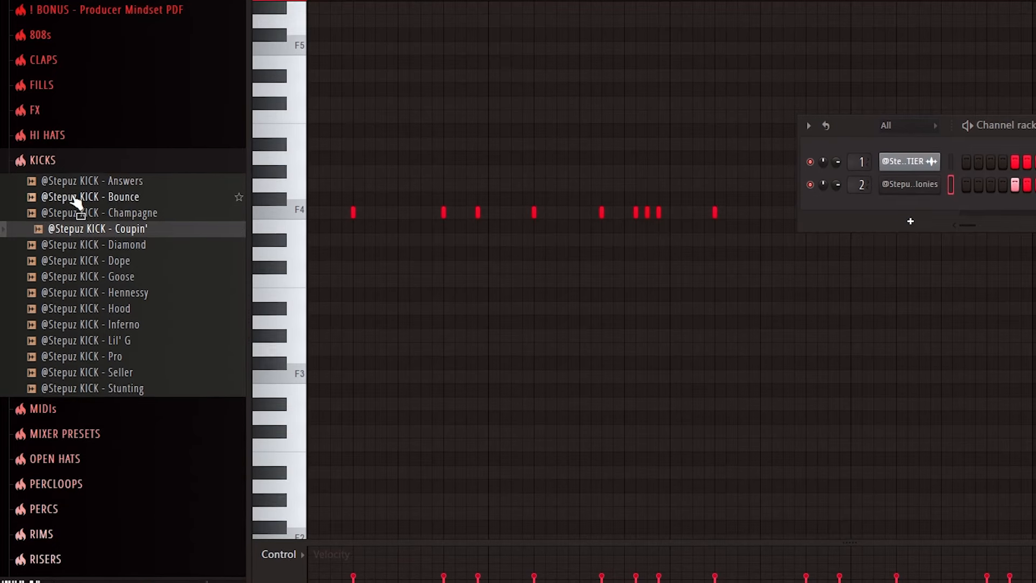
key(space)
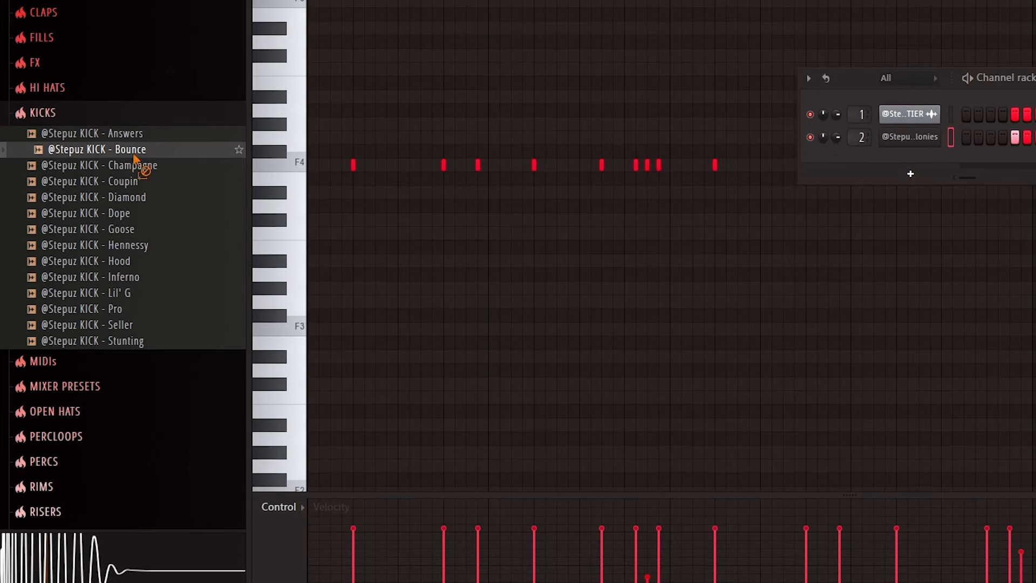
drag(144, 163, 914, 162)
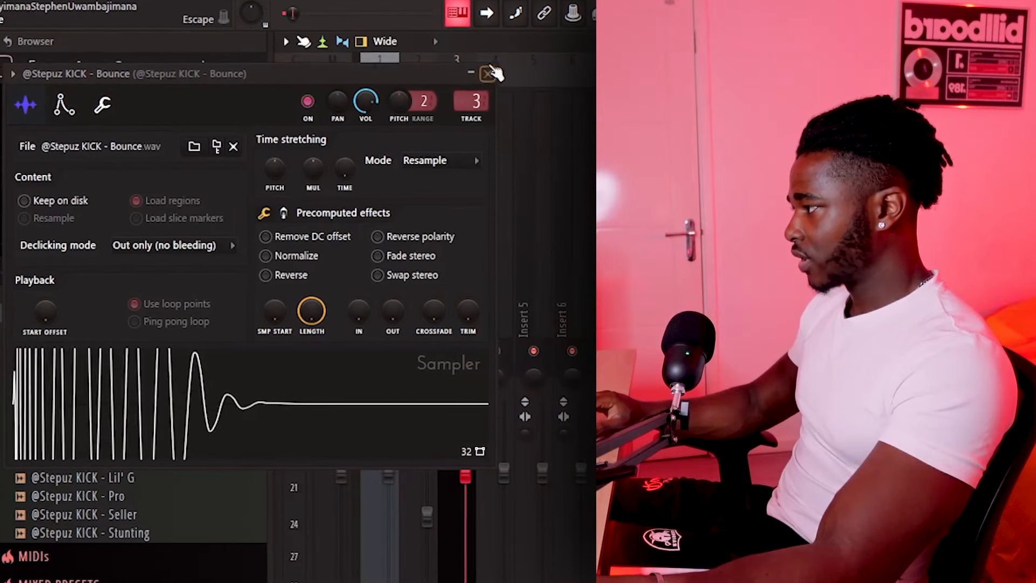
click(492, 73)
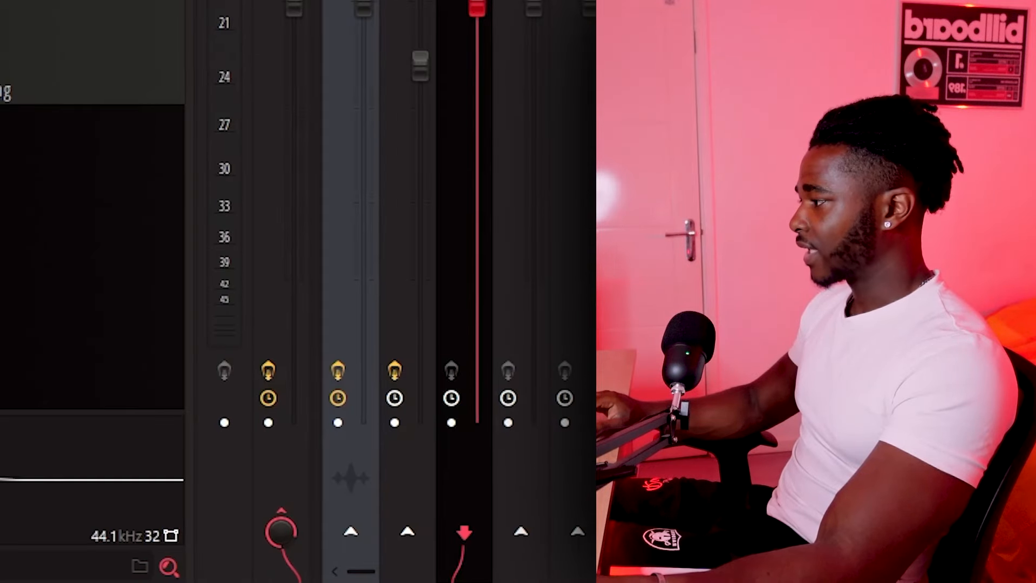
Sidechain the kick's mixer track to the melody track and choose the Bounce kick as the melody's Fruity Limiter sidechain source.
right_click(334, 530)
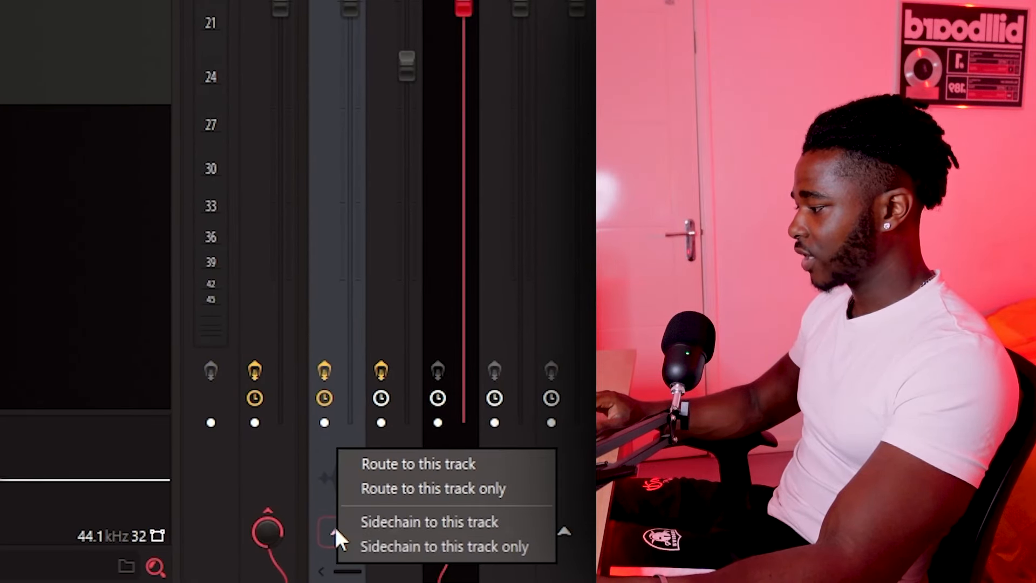
click(410, 524)
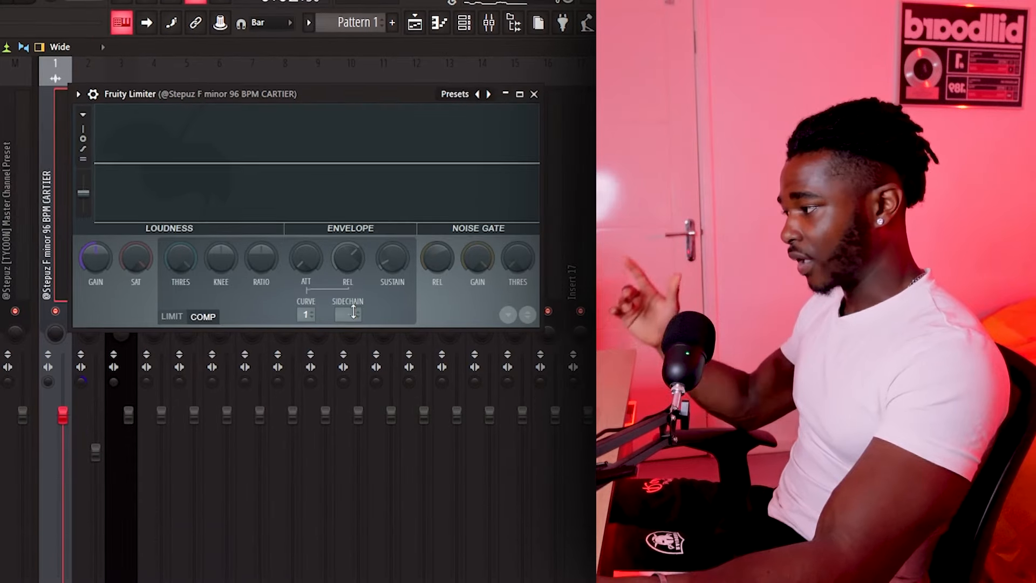
click(354, 313)
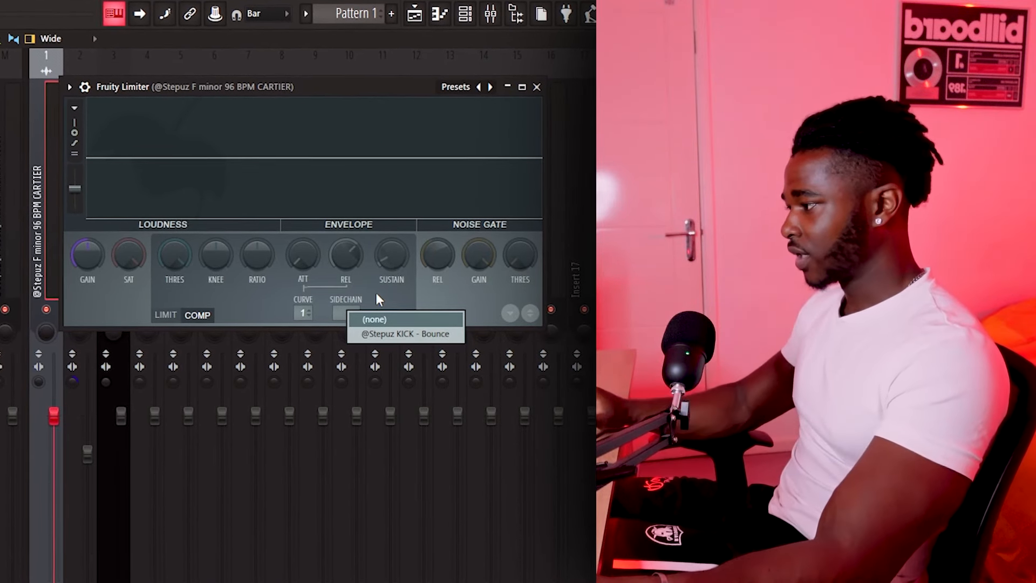
click(384, 333)
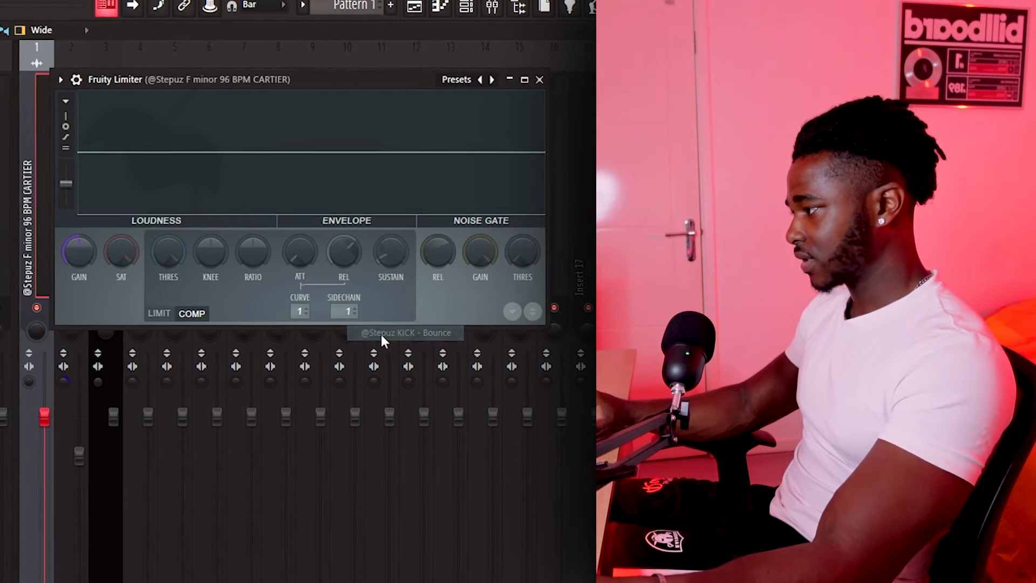
Lower the compressor threshold and raise the ratio in the melody's Fruity Limiter.
drag(164, 245, 164, 301)
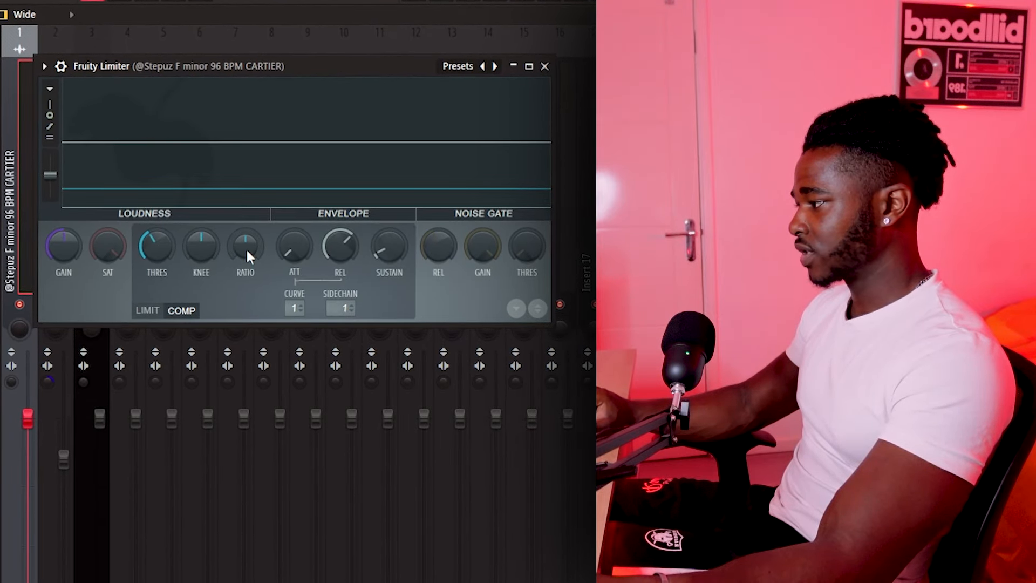
drag(245, 247, 245, 226)
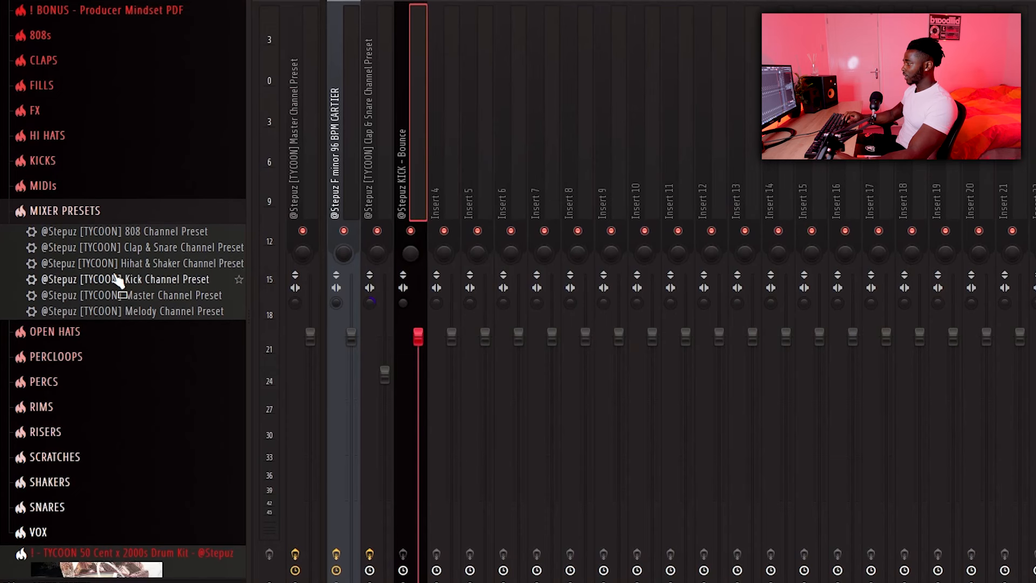
Load the Kick Channel Preset onto the kick track and draw kick hits on C5 across the first two bars.
drag(97, 273, 407, 98)
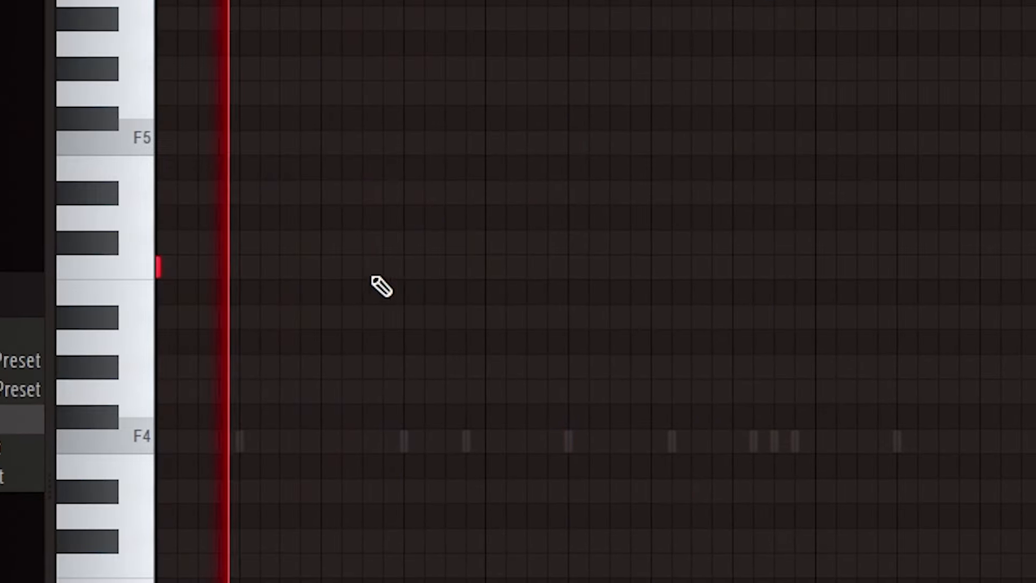
click(363, 267)
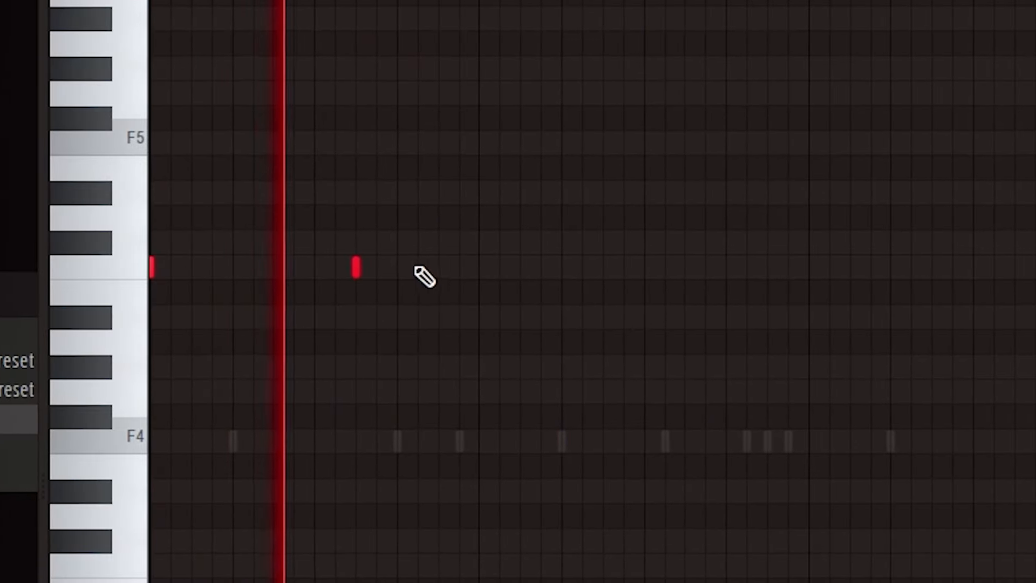
click(446, 267)
drag(626, 274, 601, 264)
click(669, 270)
click(722, 268)
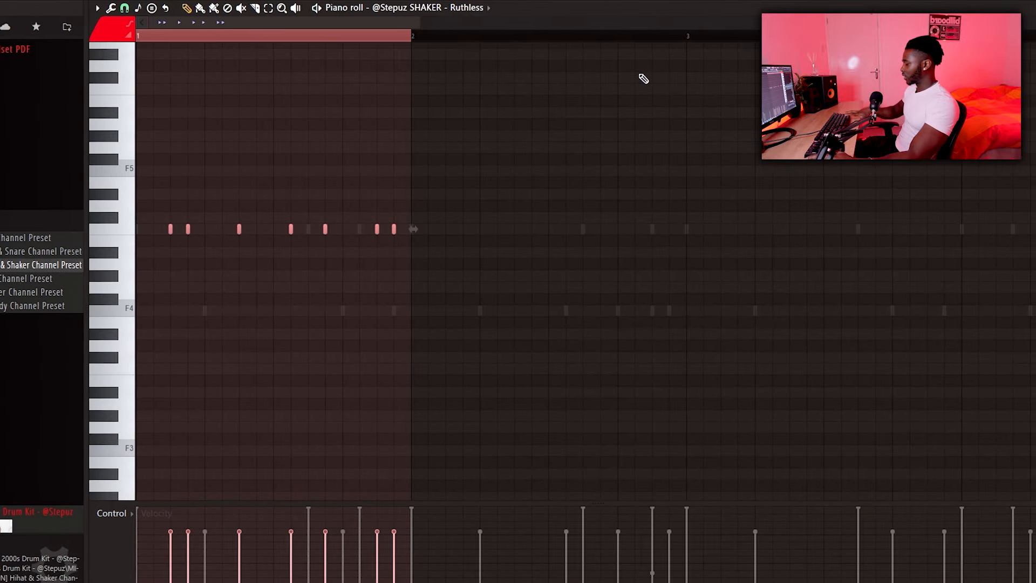
Duplicate the selected one-bar "SHAKER - Ruthless" pattern into the following bar.
key(ctrl+b)
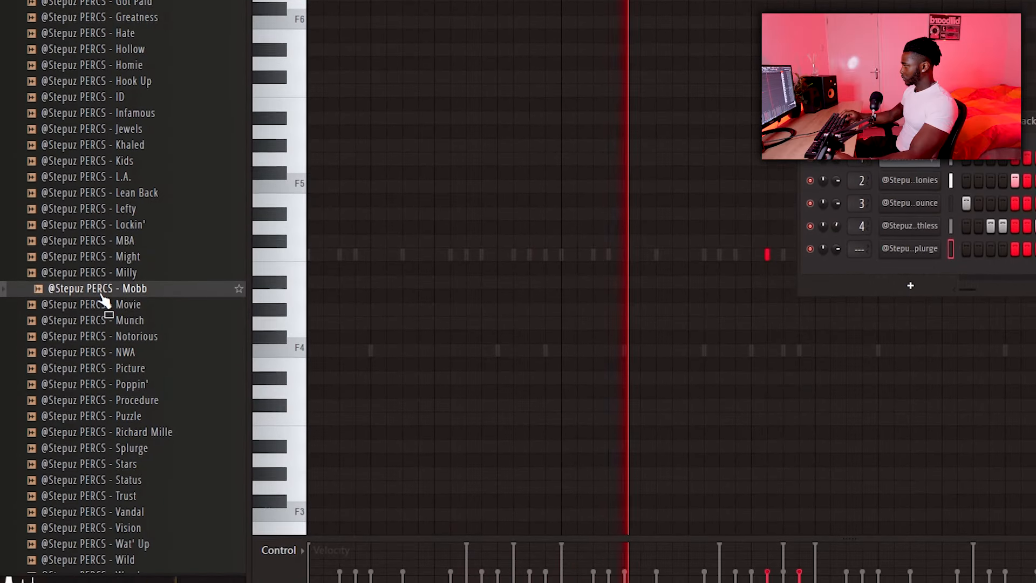
drag(102, 291, 903, 269)
drag(903, 269, 907, 270)
click(458, 400)
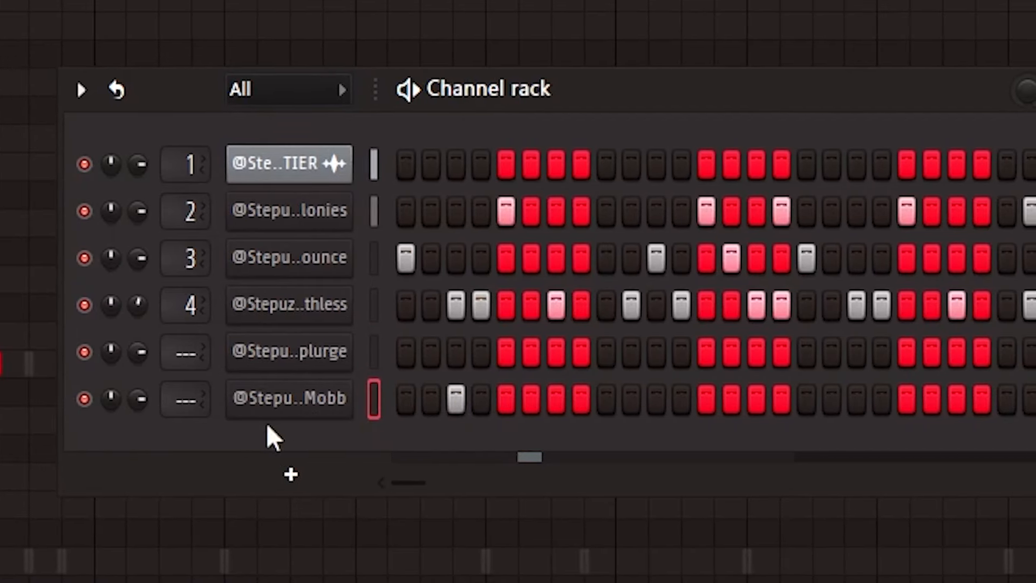
drag(134, 399, 137, 412)
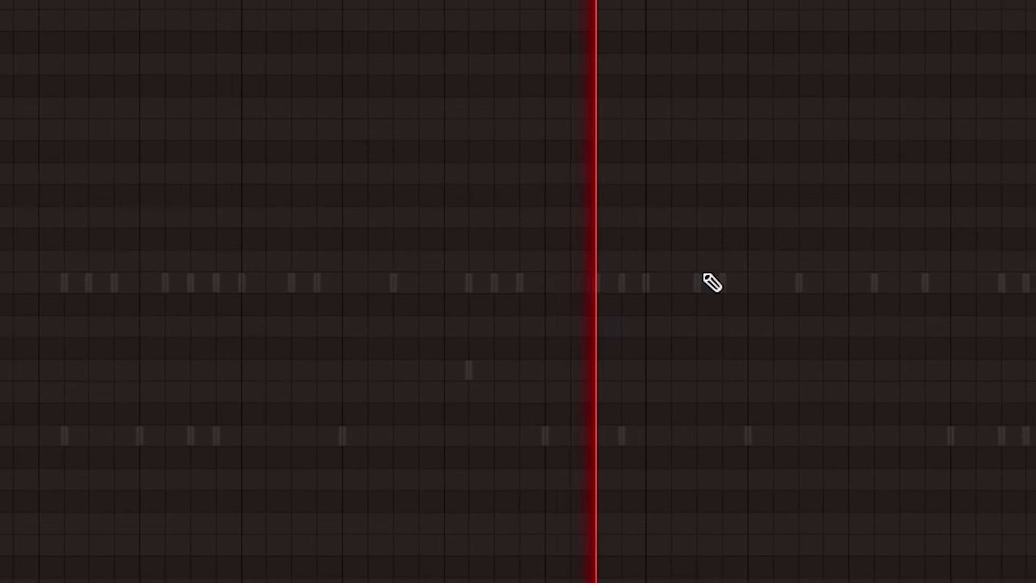
Place a single percussion note in the piano roll and adjust its pitch.
click(697, 283)
key(F6)
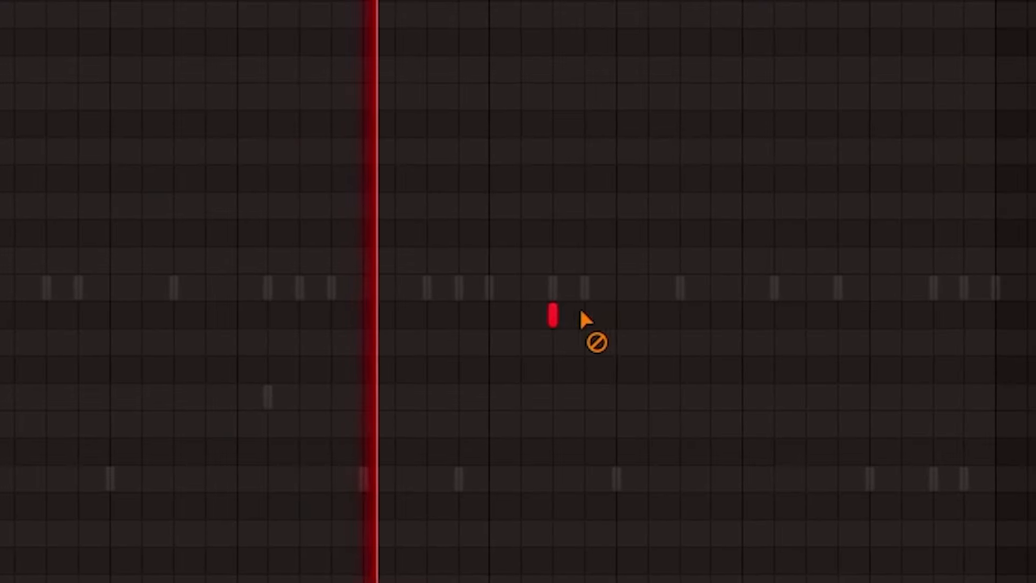
drag(551, 315, 542, 294)
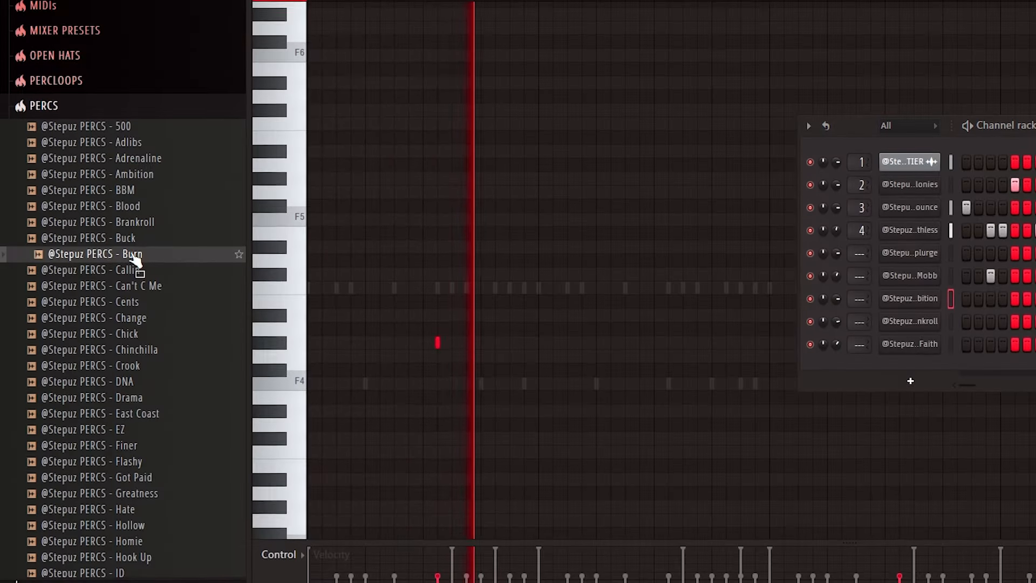
key(space)
mouse_move(132, 257)
mouse_down()
mouse_move(260, 258)
mouse_move(882, 376)
mouse_up()
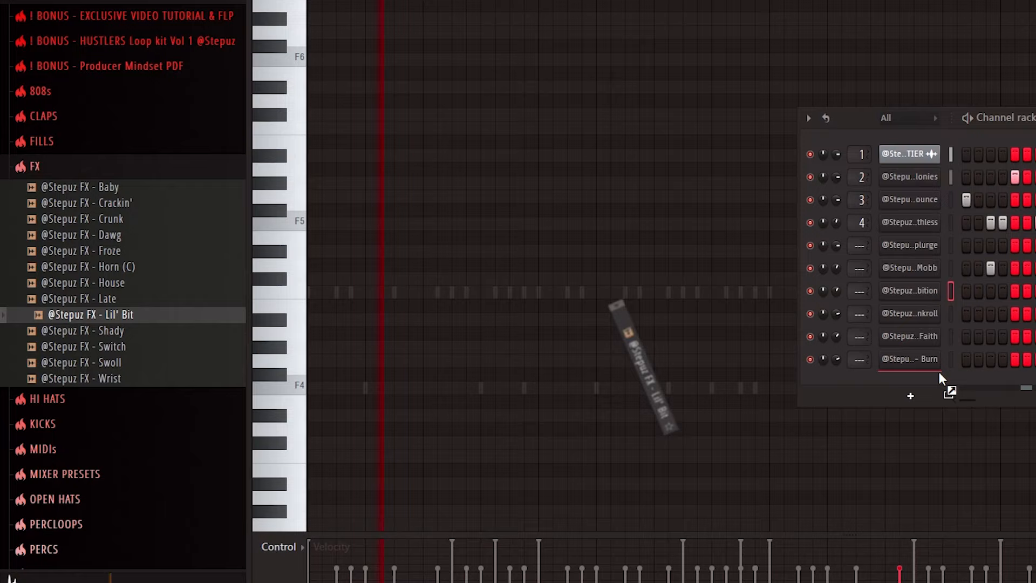
drag(918, 370, 918, 373)
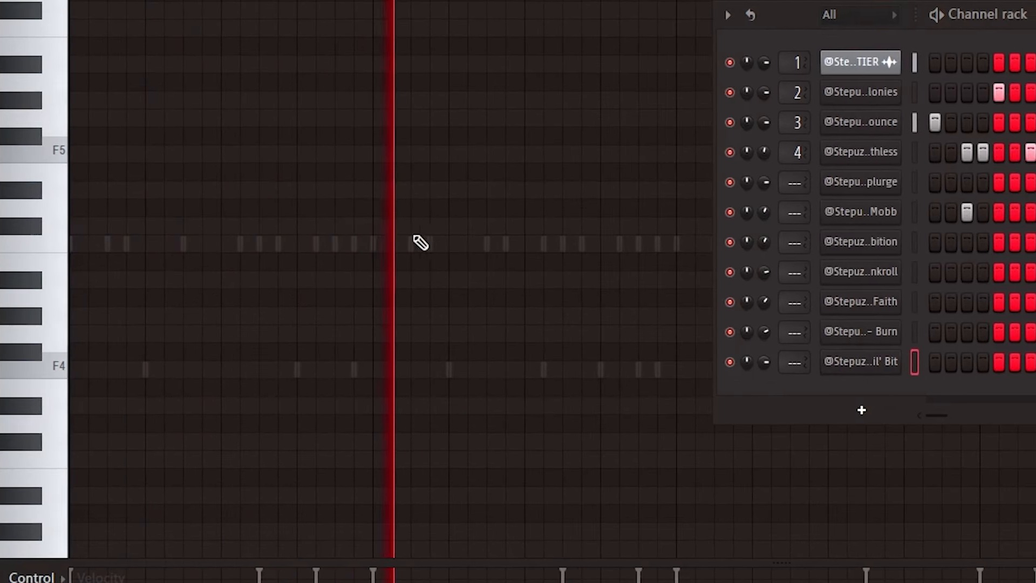
click(573, 277)
right_click(407, 228)
click(407, 244)
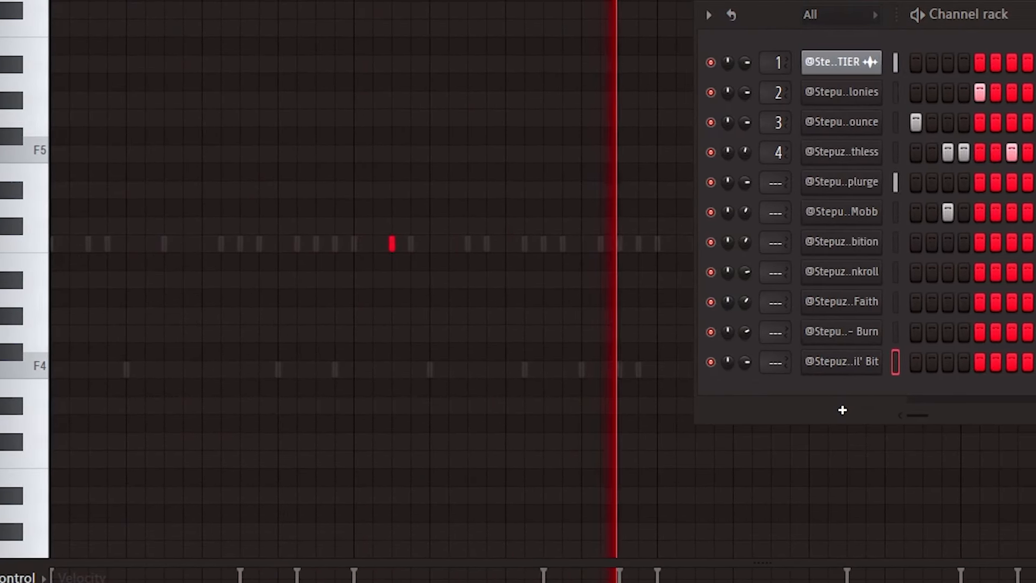
key(F6)
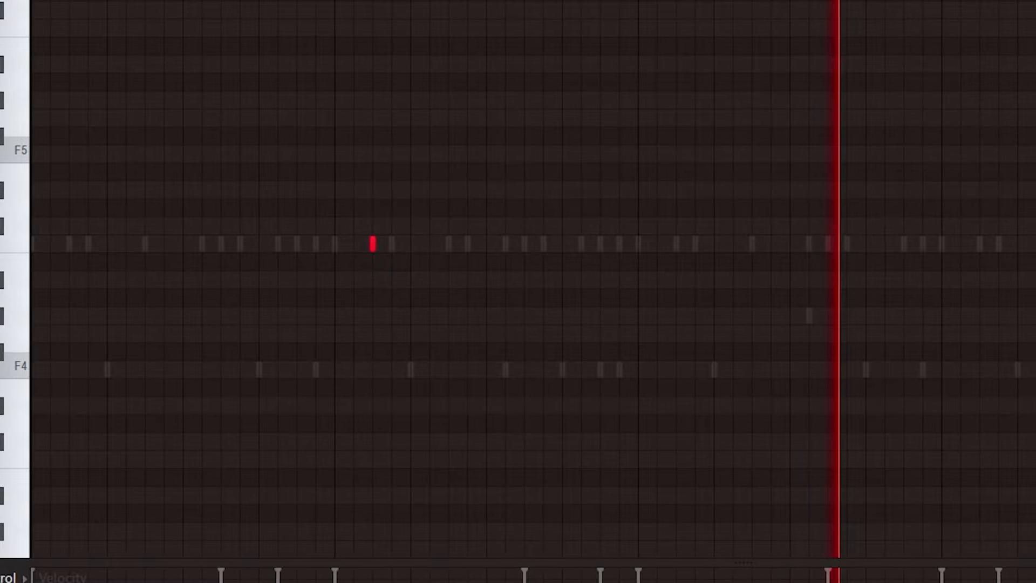
key(ctrl+a)
key(ctrl+b)
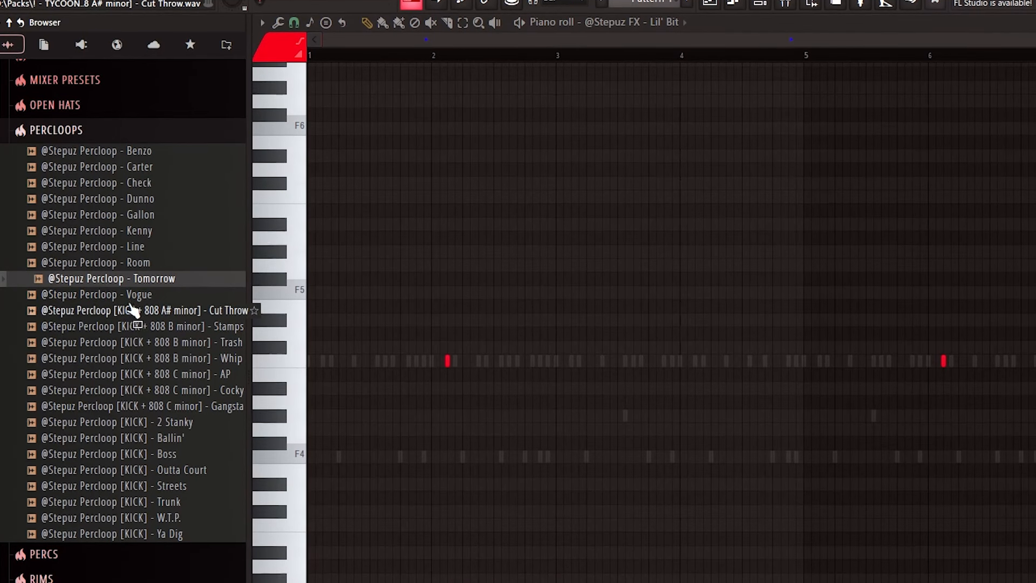
click(129, 296)
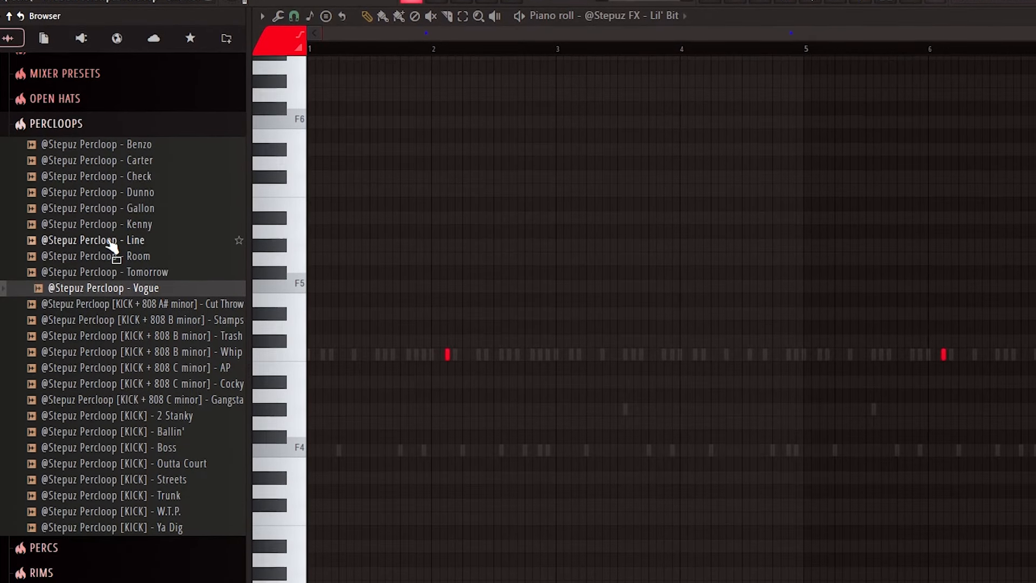
key(space)
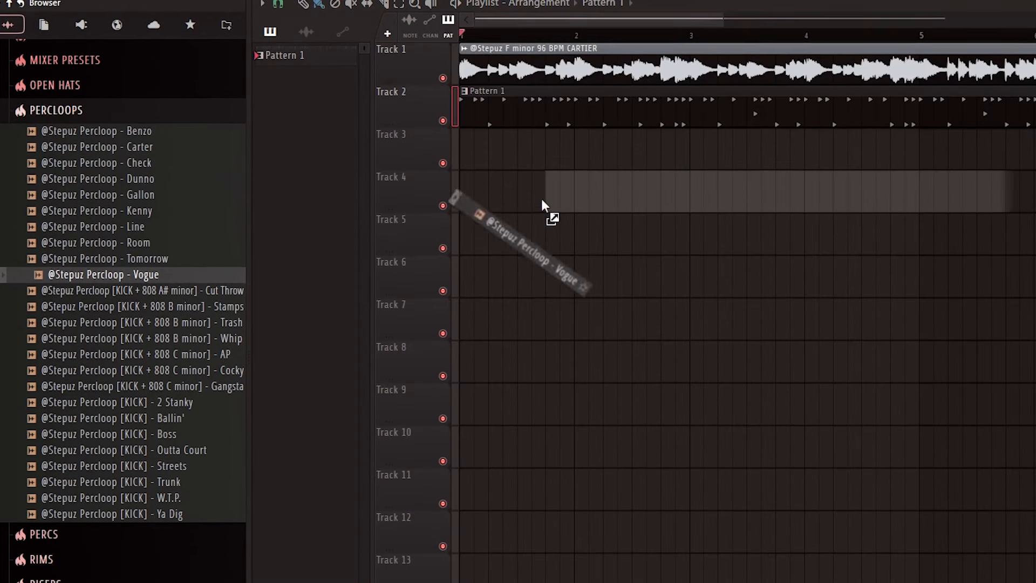
drag(548, 216, 527, 203)
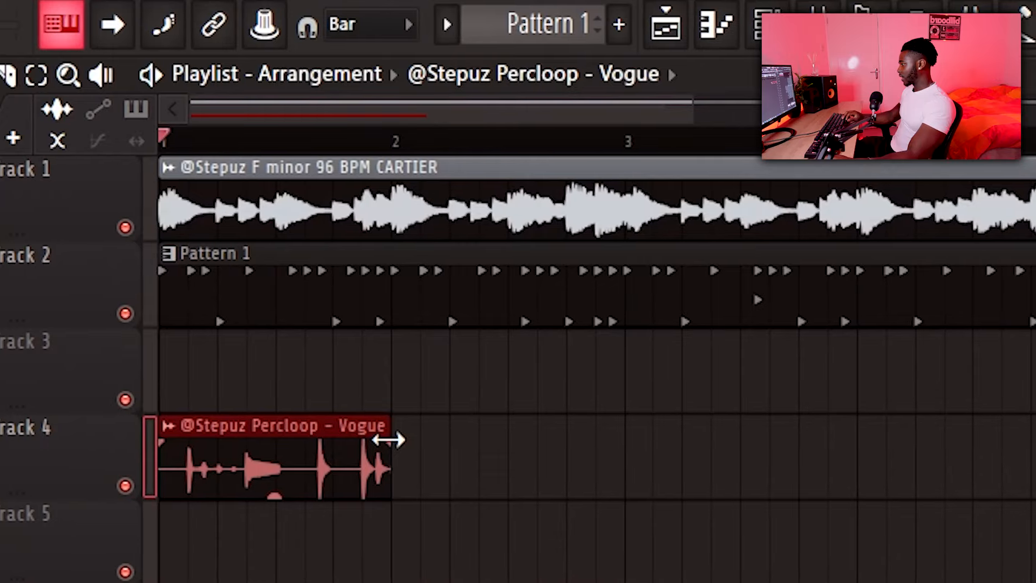
Repeat the one-bar Vogue percloop clip across the following bars of Track 4.
double_click(301, 439)
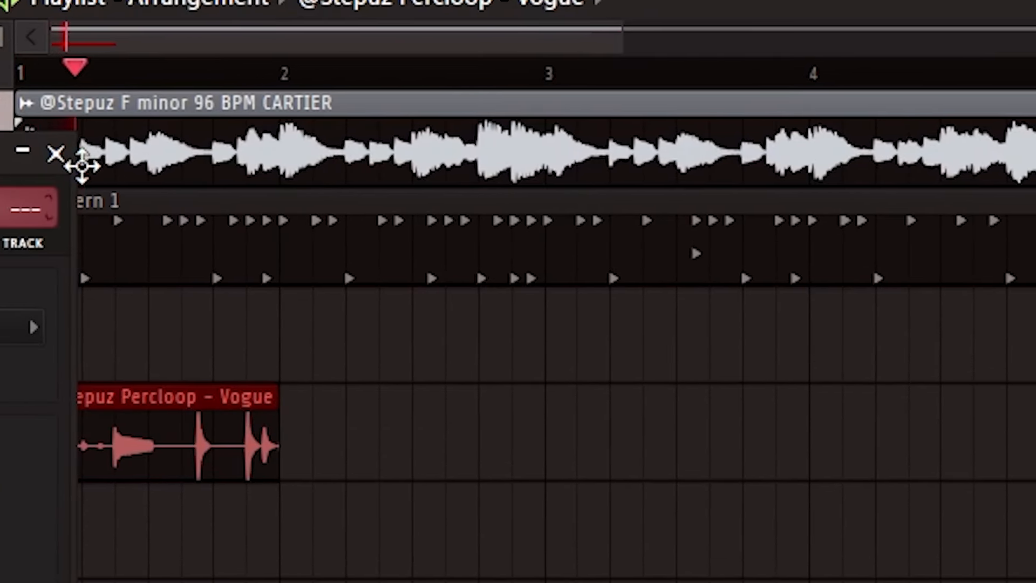
click(83, 153)
click(339, 439)
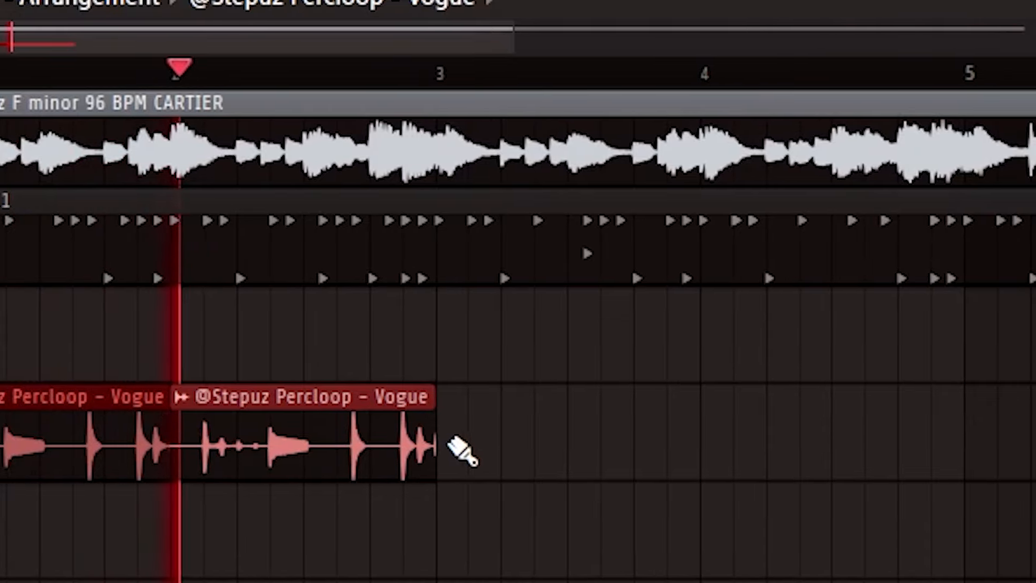
drag(488, 451, 938, 472)
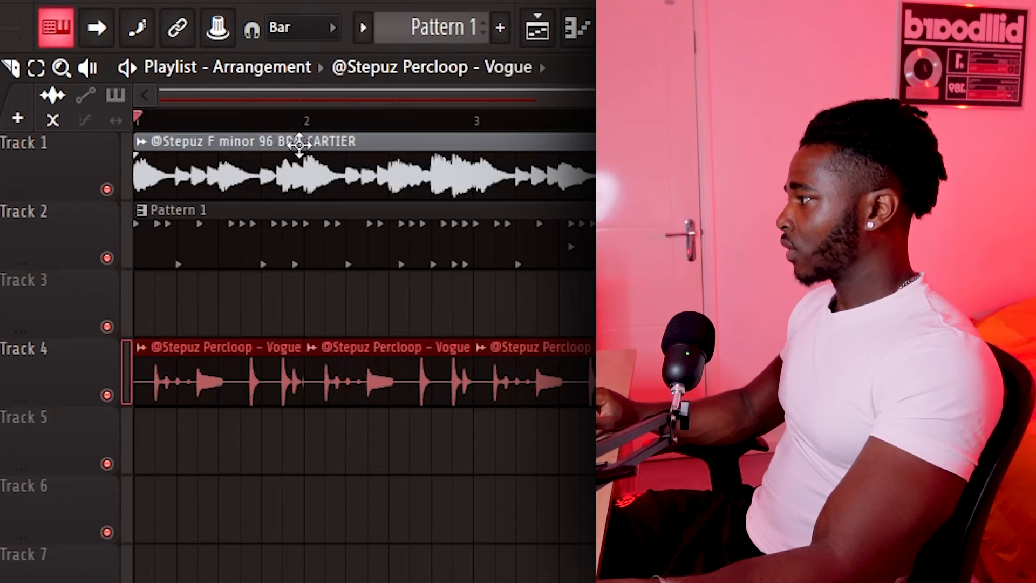
Slice the long mid-bar hit out of the first Vogue percloop clip and keep only a two-bar section.
scroll(256, 373, up, 5)
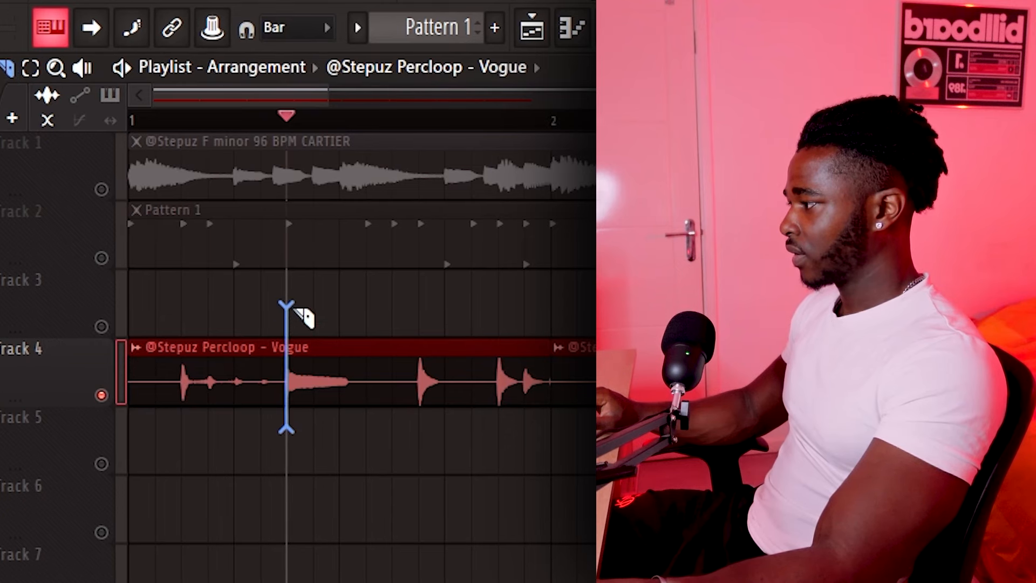
right_click(363, 356)
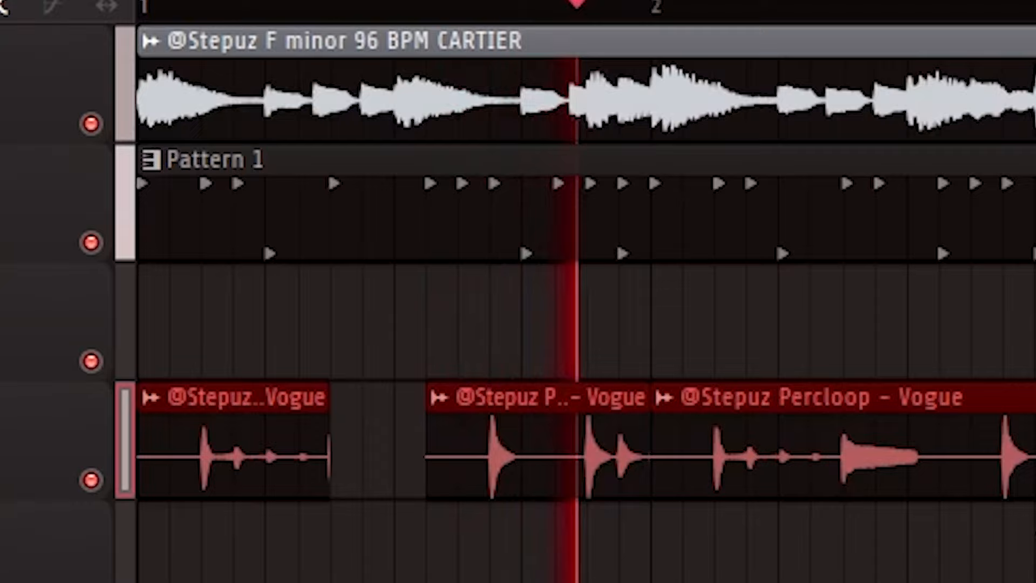
scroll(572, 270, down, 2)
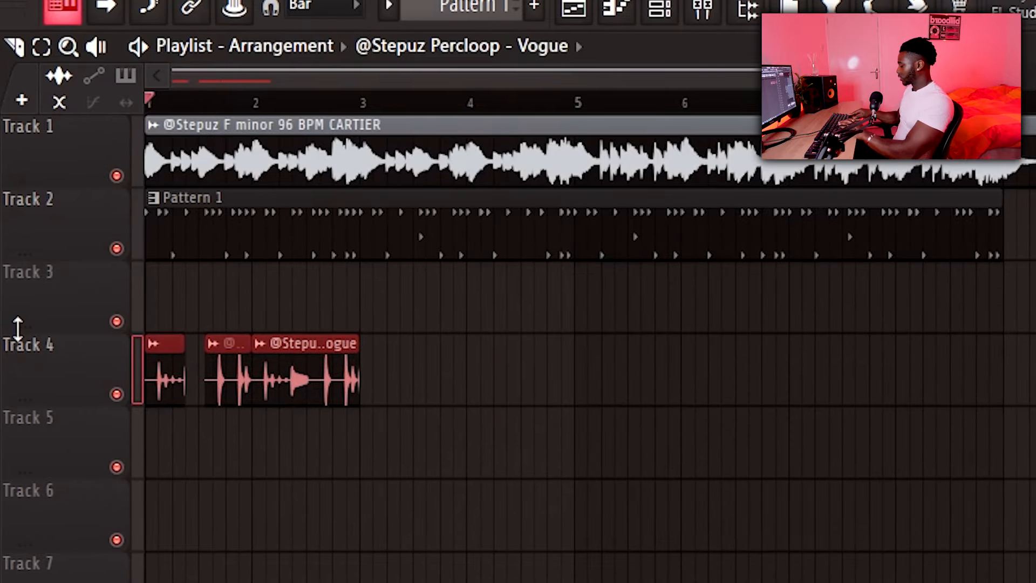
Duplicate the edited two-bar percloop section three times along Track 4.
key(ctrl+b)
key(ctrl+b)
key(ctrl+b)
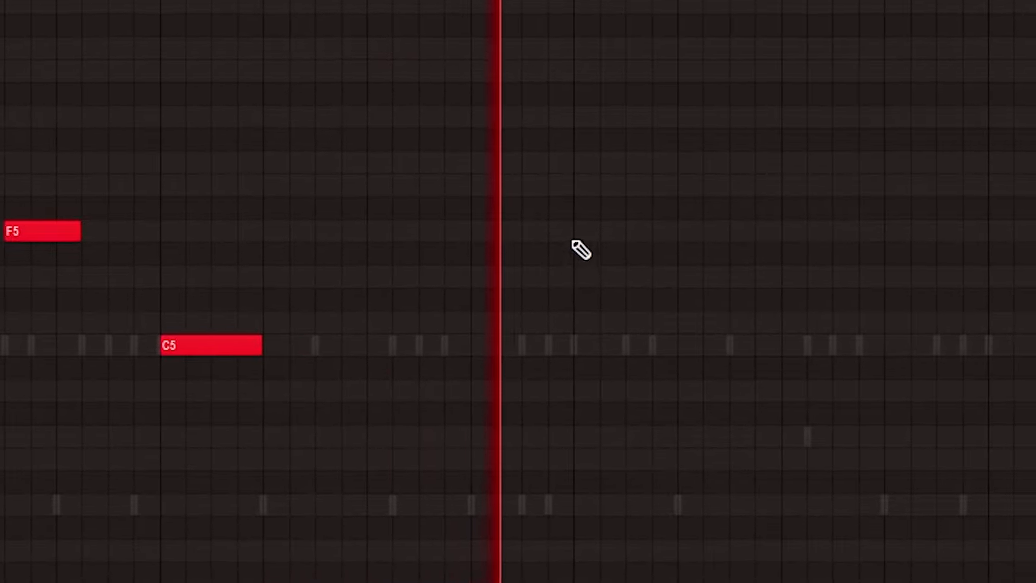
click(654, 234)
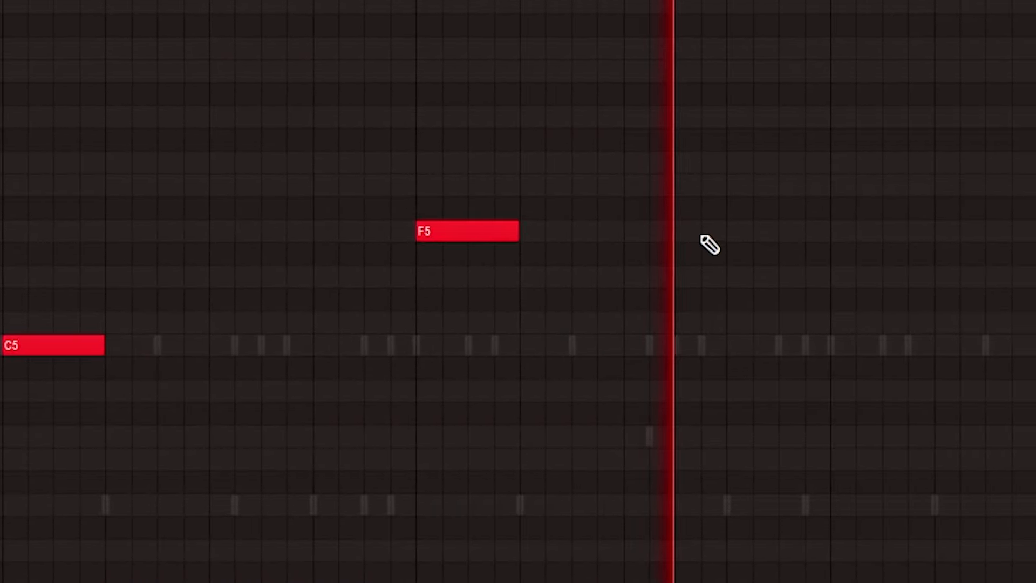
key(space)
drag(786, 235, 747, 232)
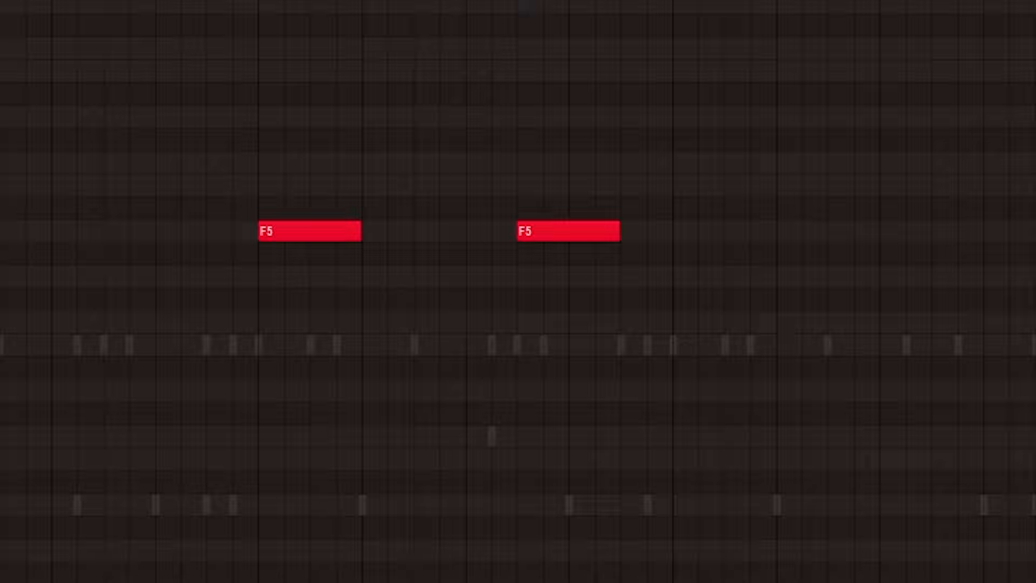
key(space)
drag(1031, 115, 805, 135)
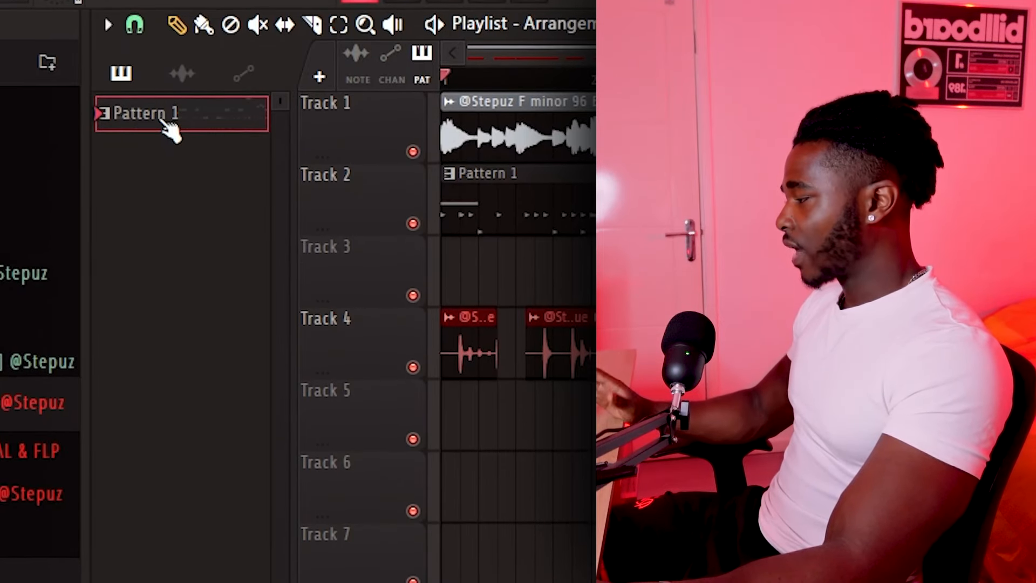
Split Pattern 1 by channel and place all ten resulting patterns on playlist Tracks 2 to 11.
right_click(162, 129)
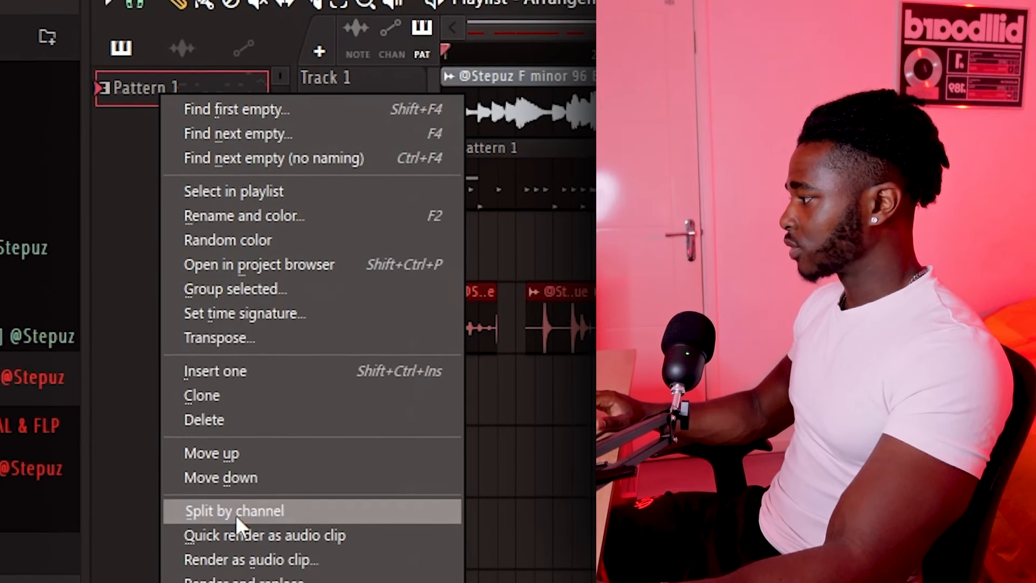
click(296, 516)
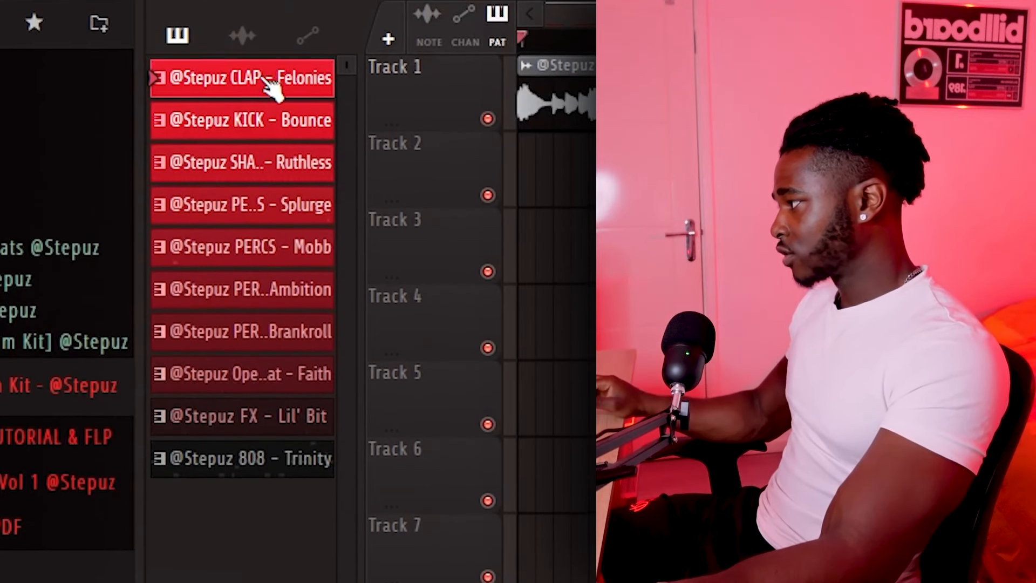
shift+click(229, 441)
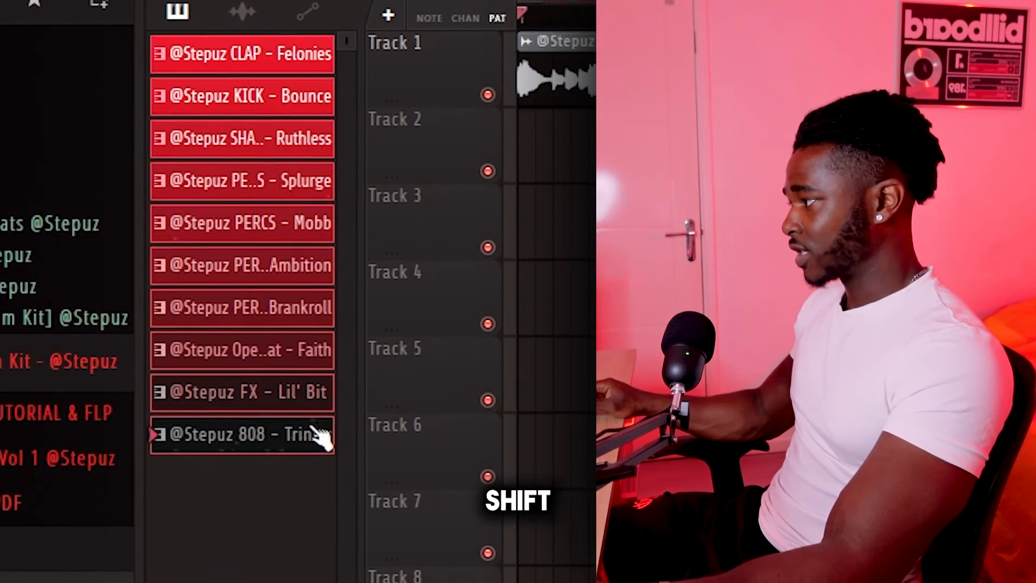
drag(254, 70, 518, 160)
drag(273, 101, 273, 102)
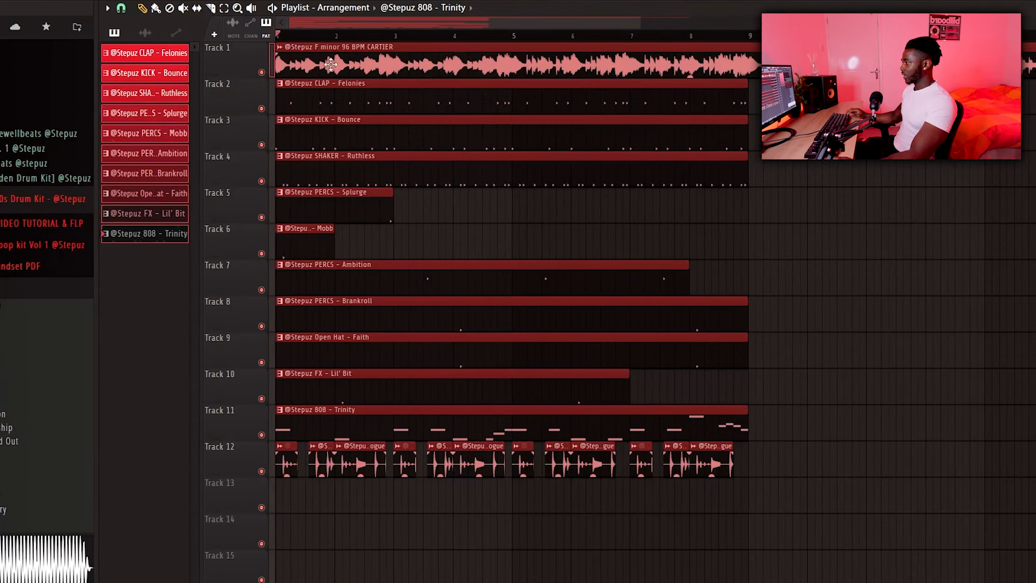
Shift the drum clips later to start at bar 5 and lay the CARTIER melody over bars 1 to 4 as an intro.
drag(333, 64, 449, 64)
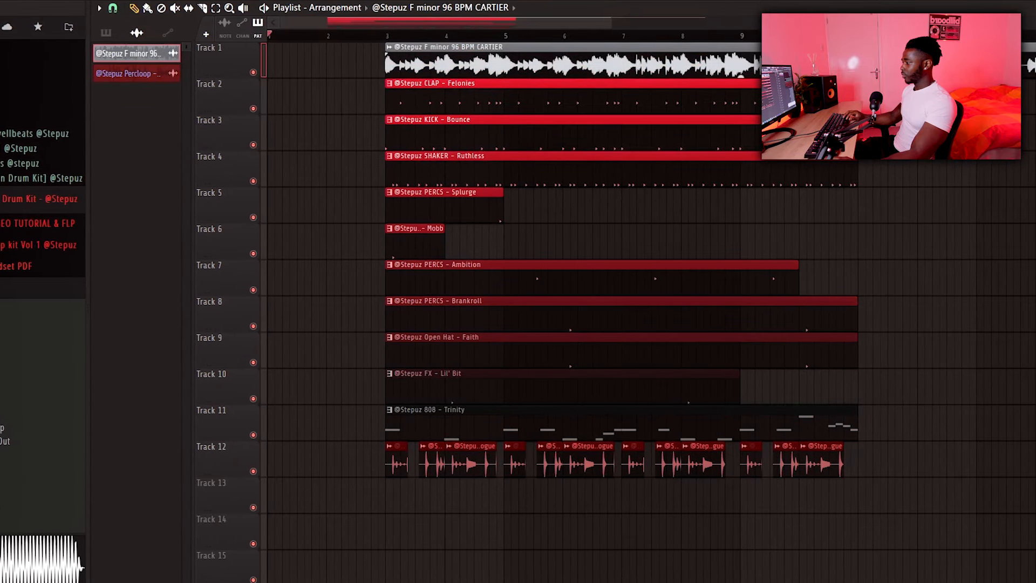
key(space)
scroll(443, 459, down, 1)
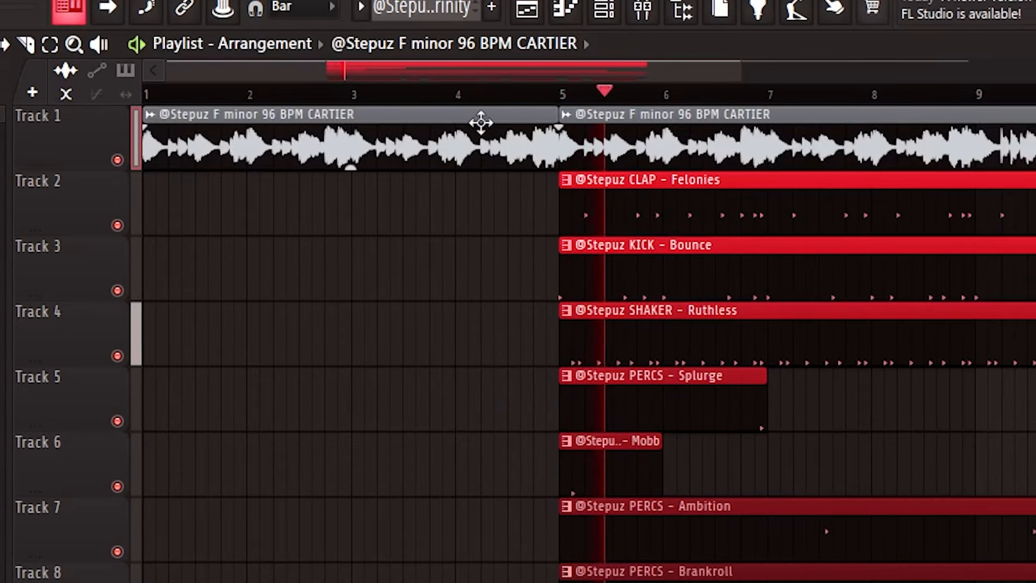
Continue the CARTIER melody on Track 1 from bar 13 and slice it at bar 17.
drag(763, 71, 913, 71)
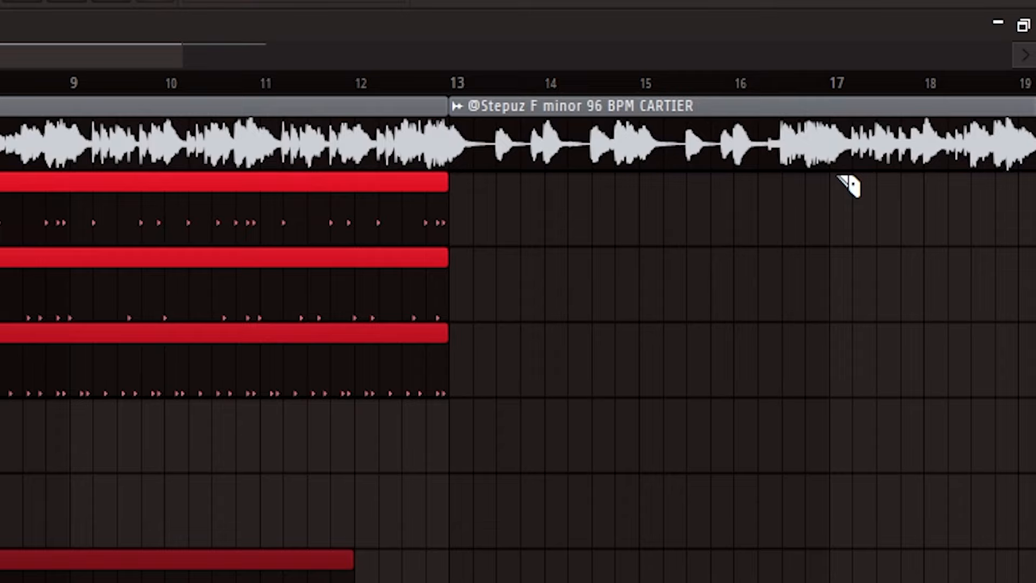
click(828, 92)
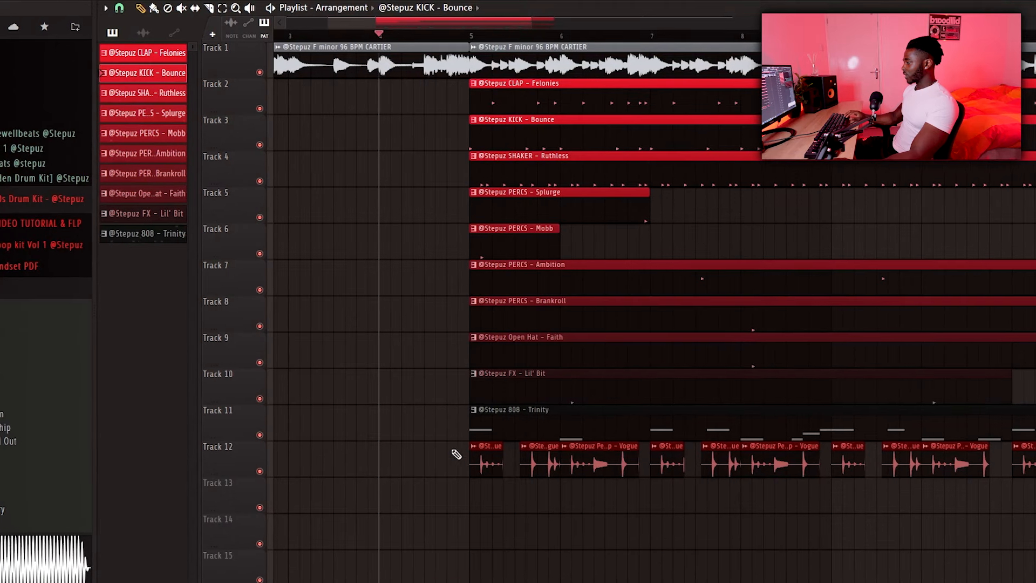
click(369, 496)
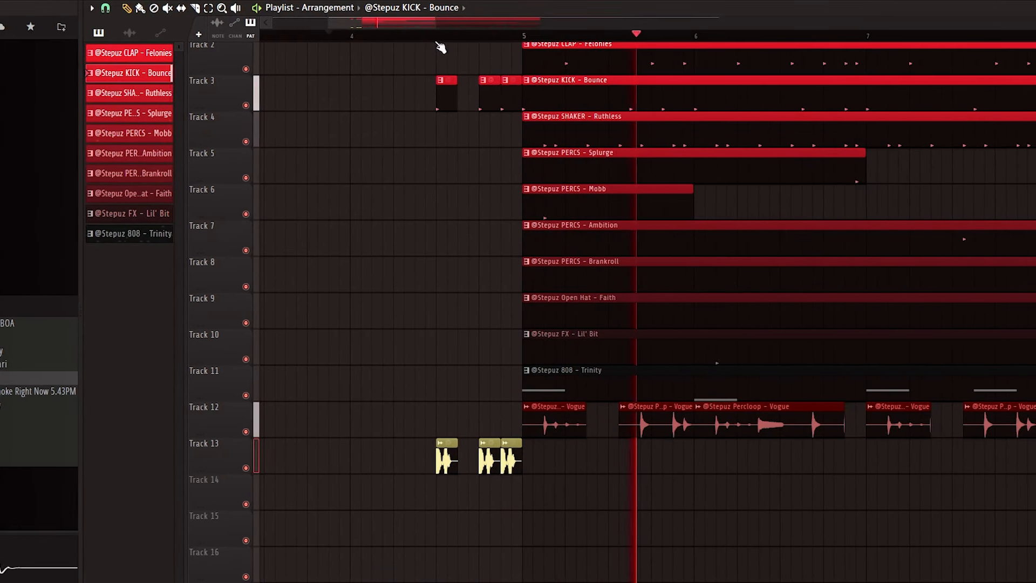
scroll(451, 41, down, 2)
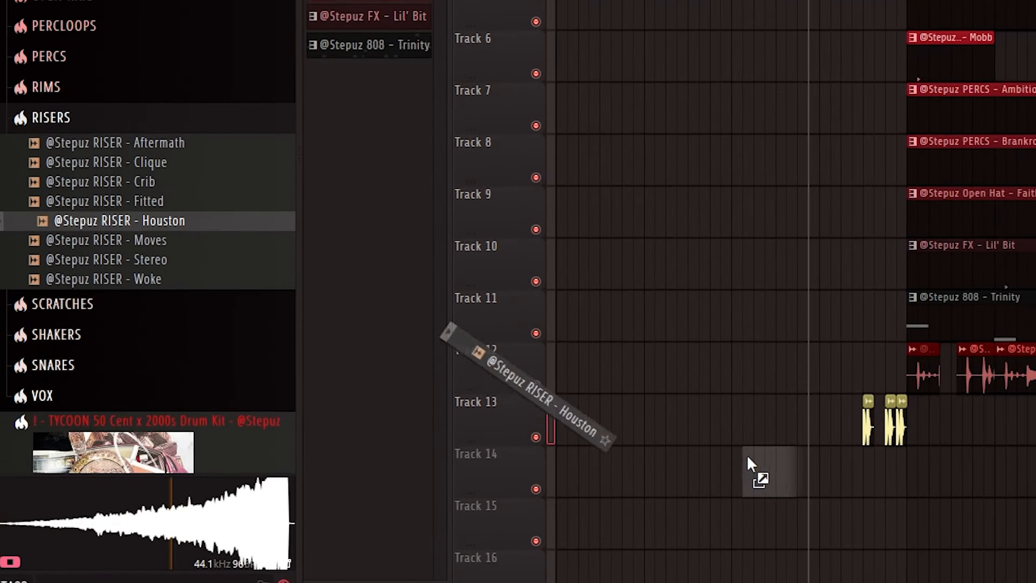
drag(747, 469, 855, 481)
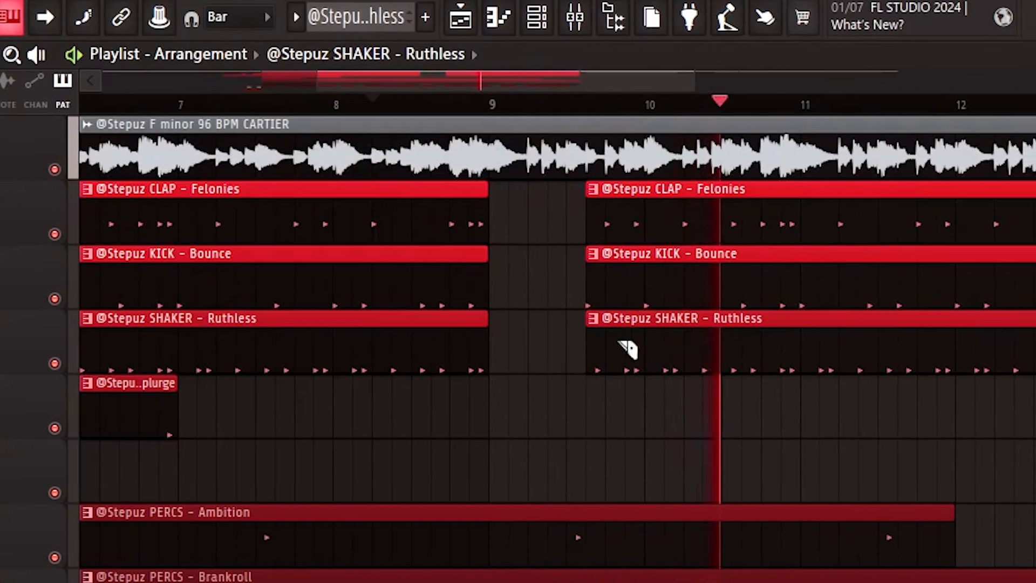
Duplicate the drum, percussion and 808 clips of bars 5 to 12 to start at bar 13.
drag(824, 511, 791, 84)
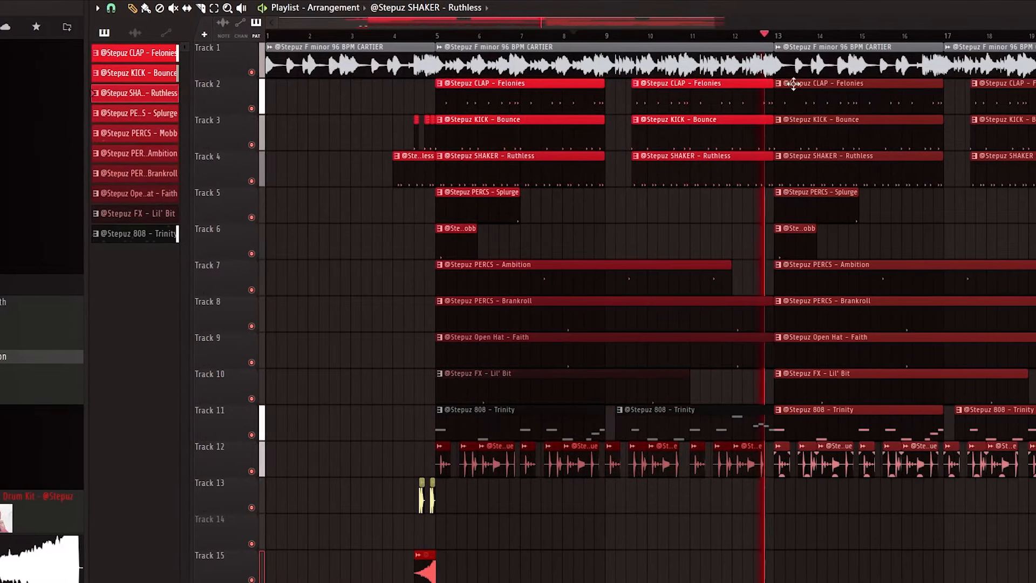
scroll(702, 65, up, 3)
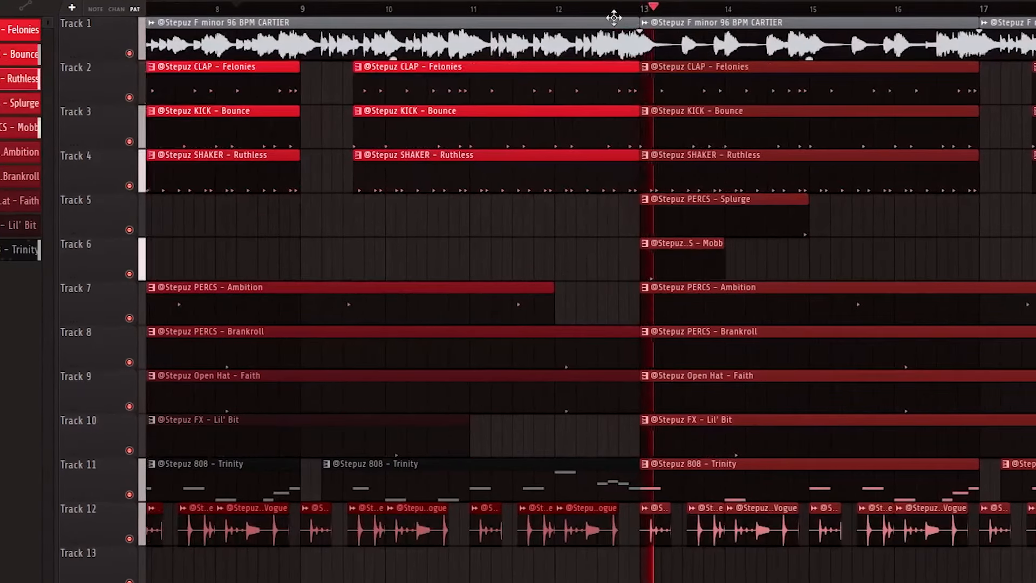
click(588, 10)
scroll(550, 60, up, 2)
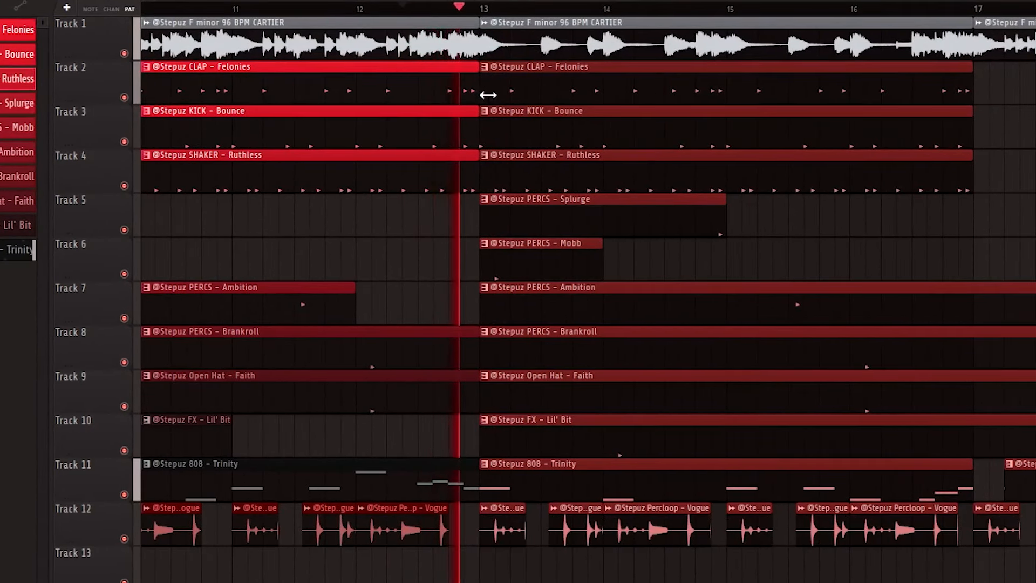
drag(487, 96, 515, 99)
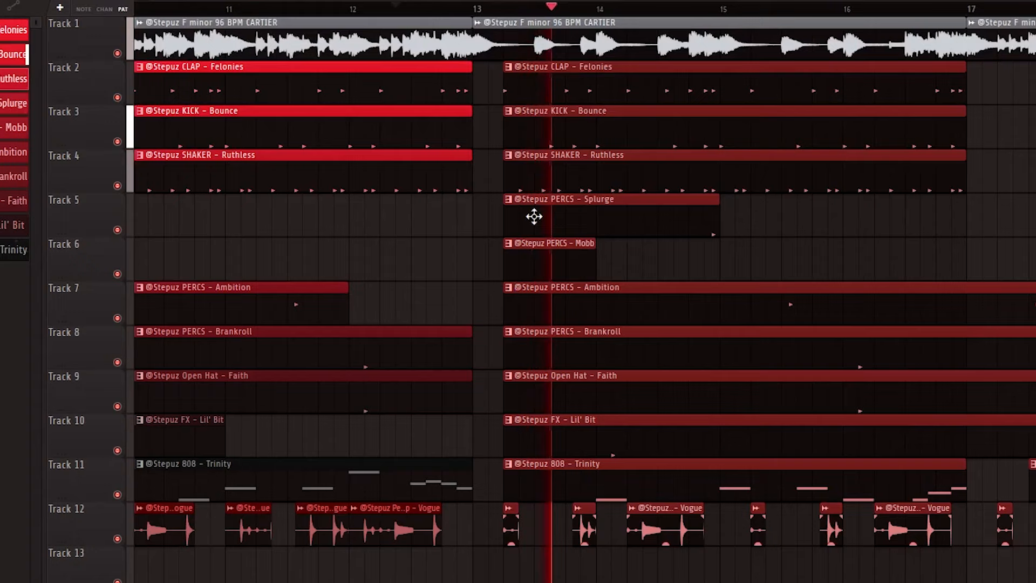
drag(505, 206, 474, 231)
ctrl+click(443, 263)
key(KP_Divide)
key(KP_Divide)
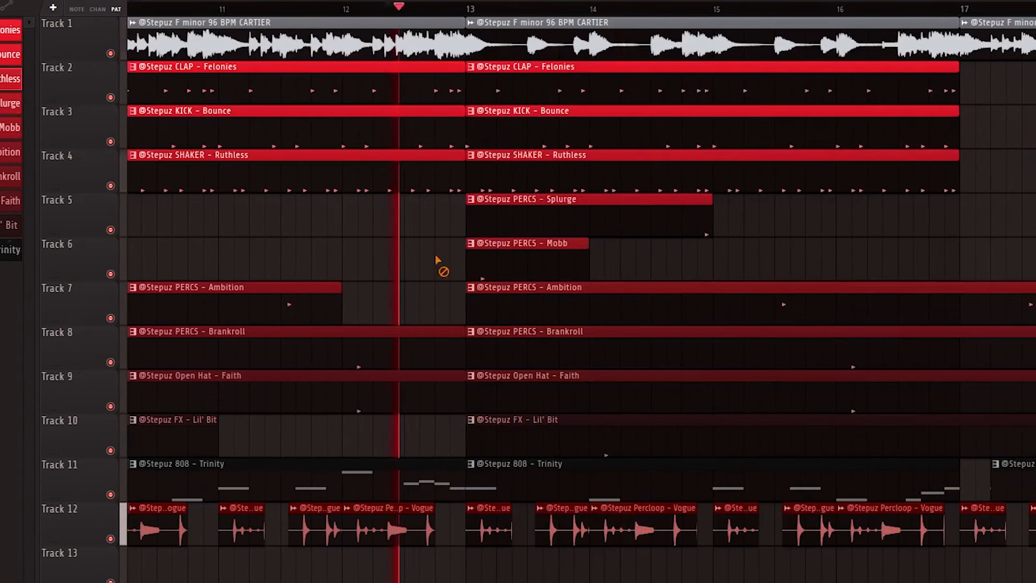
drag(472, 476, 776, 482)
scroll(896, 468, right, 3)
right_click(732, 482)
scroll(730, 12, down, 4)
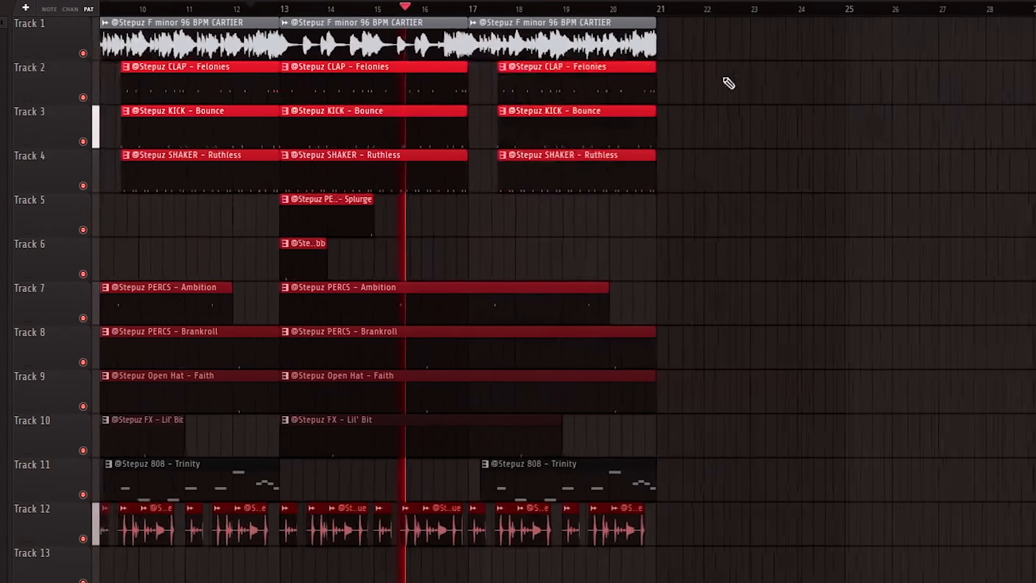
Build a transition with a second Houston riser ending at bar 9 and three fill hits on Track 13 before bar 10.
scroll(509, 3, up, 2)
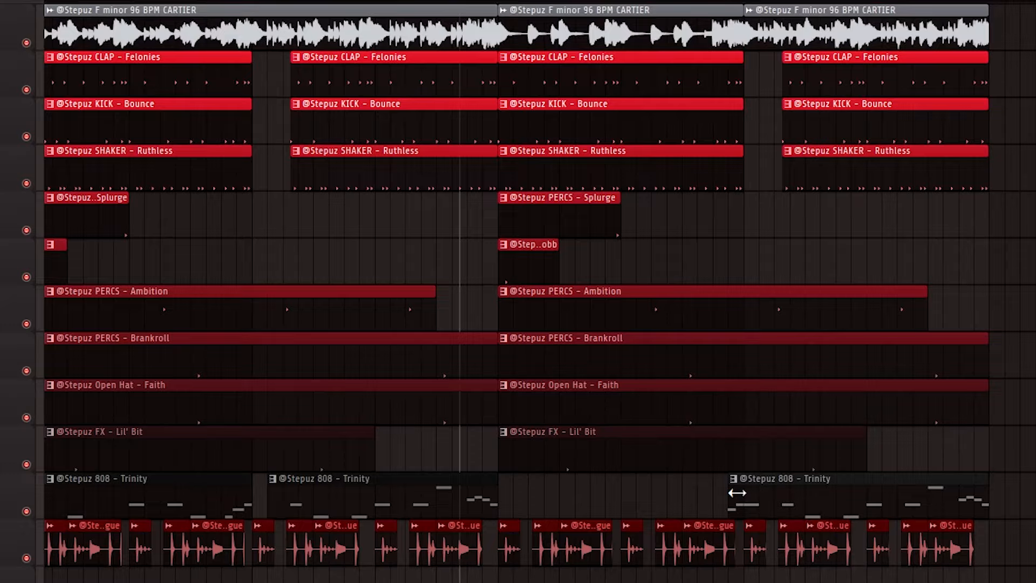
drag(828, 218, 765, 75)
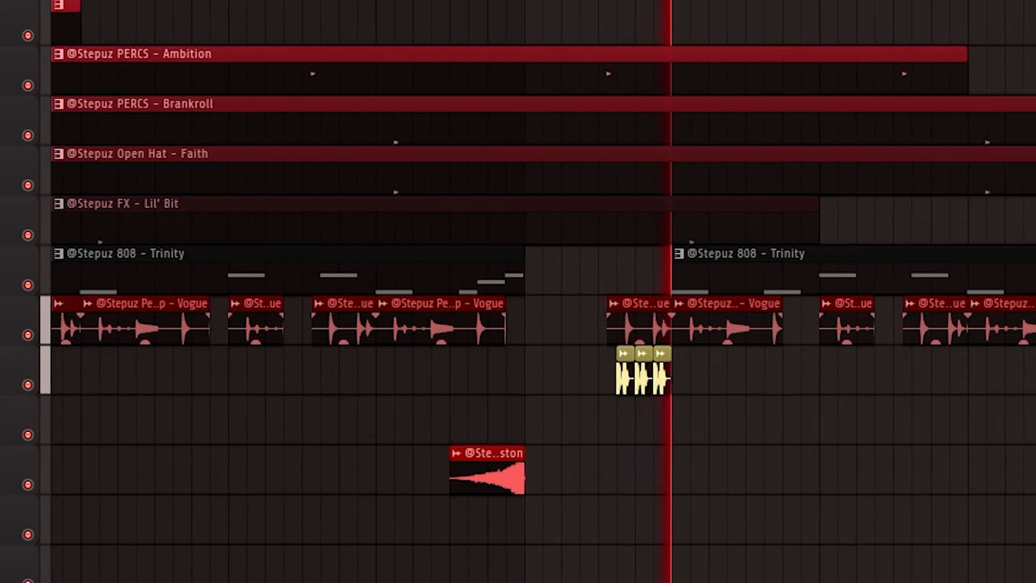
scroll(964, 292, down, 1)
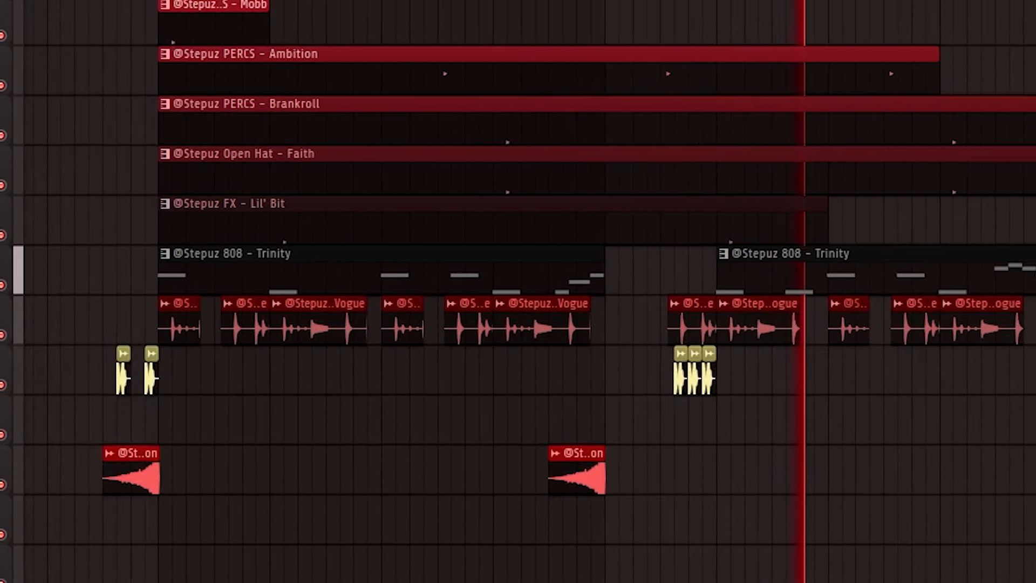